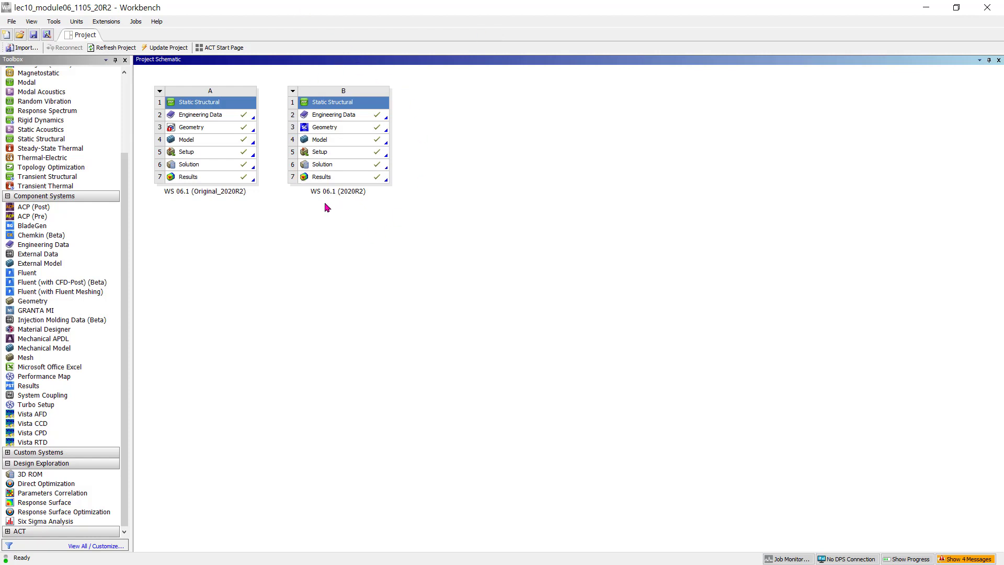
Duplicate the WS 06.1 (2020R2) static structural system and rename the copy "WS 06.1 GF1 (2020R2)"
{"action": "right_click", "coordinate": [354, 102]}
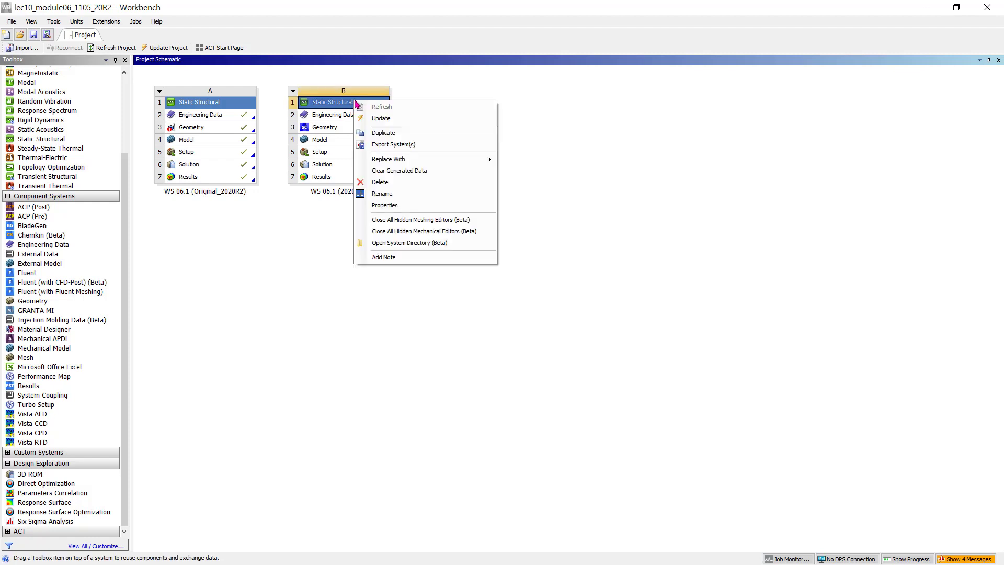
{"action": "left_click", "coordinate": [389, 137]}
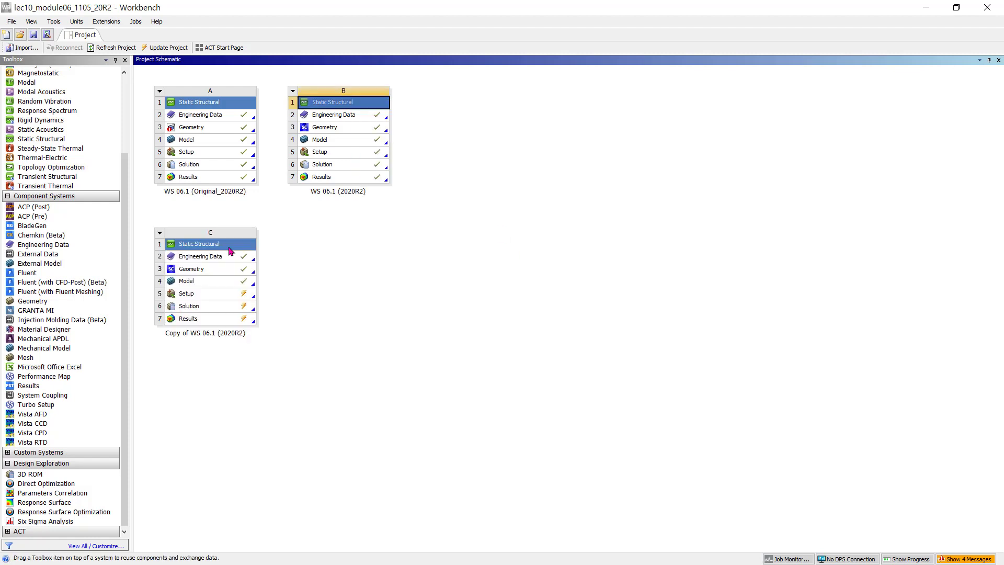
{"action": "right_click", "coordinate": [228, 247]}
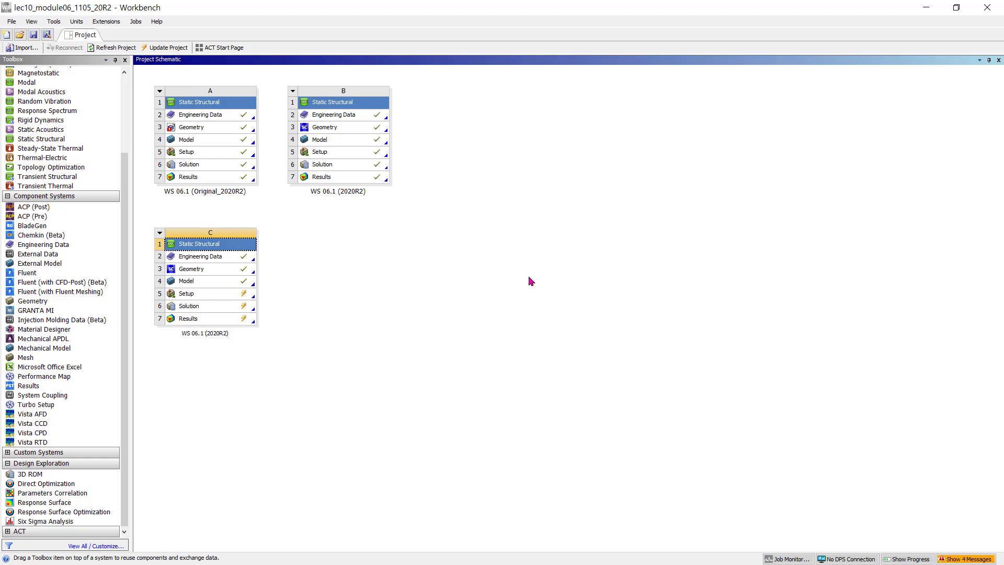
{"action": "type", "text": "GF1"}
{"action": "key", "text": "Return"}
{"action": "left_click", "coordinate": [462, 341]}
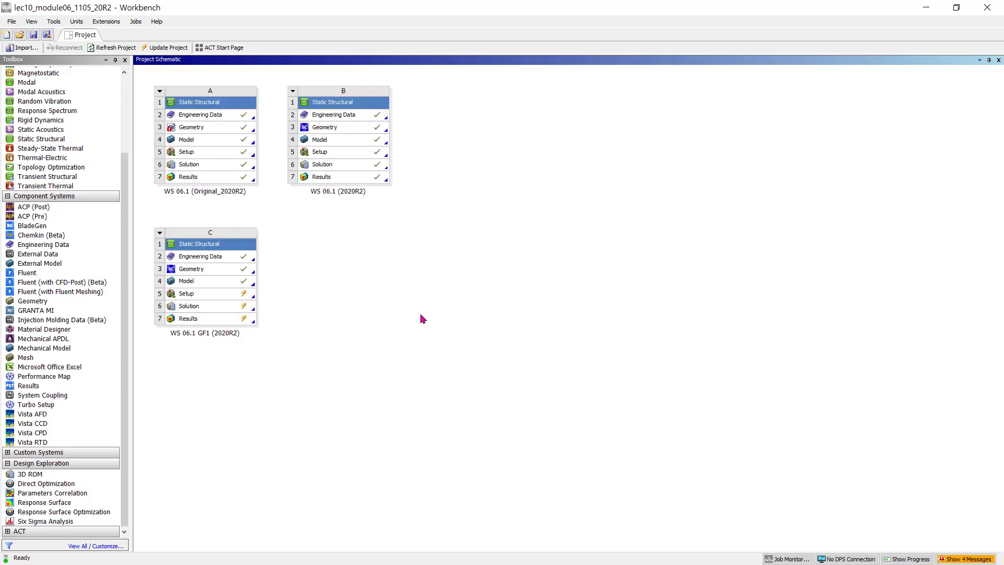
Open the model of the duplicated system in Mechanical and review its geometry, materials, coordinate systems and connections
{"action": "double_click", "coordinate": [212, 282]}
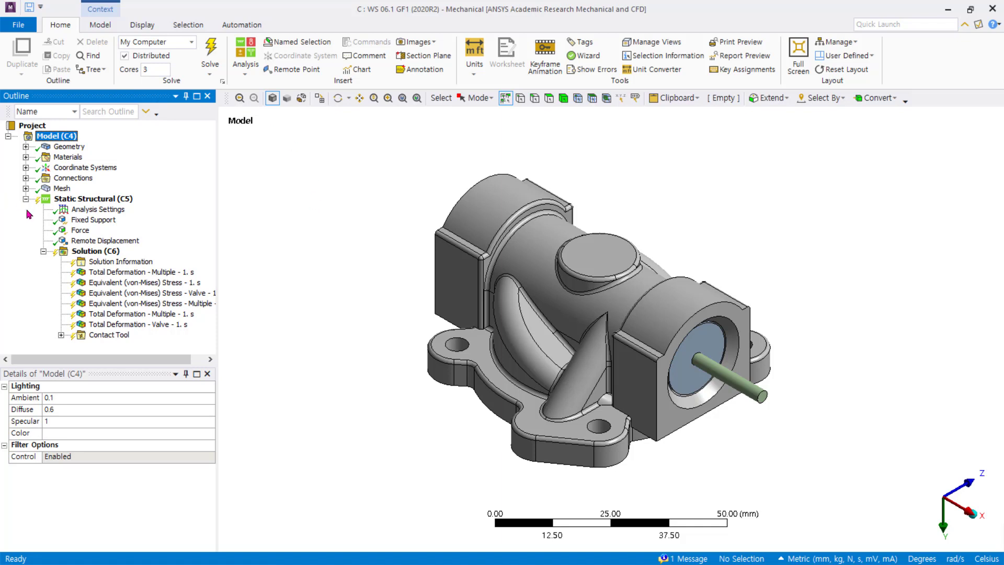
{"action": "left_click", "coordinate": [57, 148]}
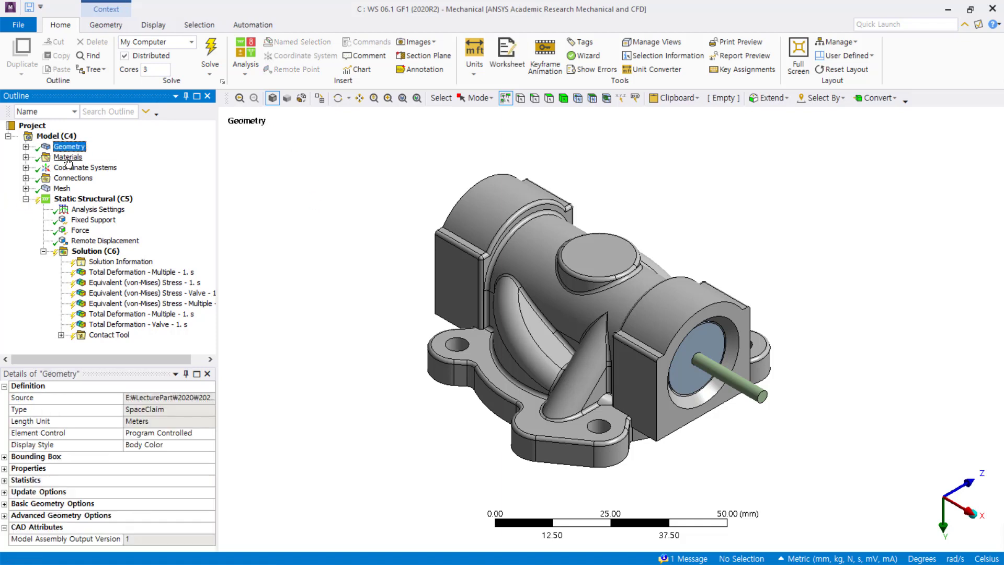
{"action": "left_click", "coordinate": [65, 158]}
{"action": "left_click", "coordinate": [76, 168]}
{"action": "left_click", "coordinate": [79, 179]}
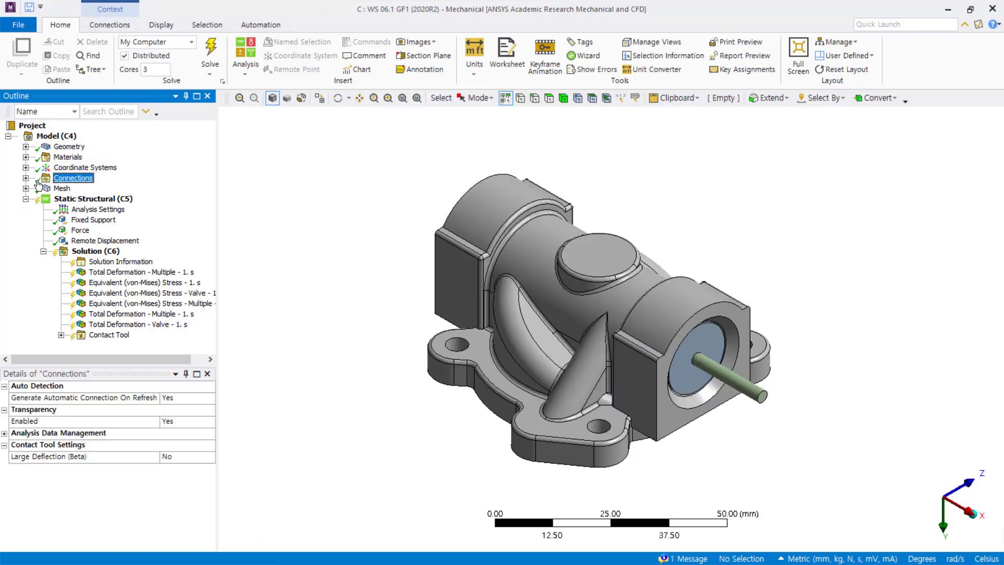
Set the interface offset of the frictionless contact between the piston and the valve to 0 mm
{"action": "left_click", "coordinate": [26, 179]}
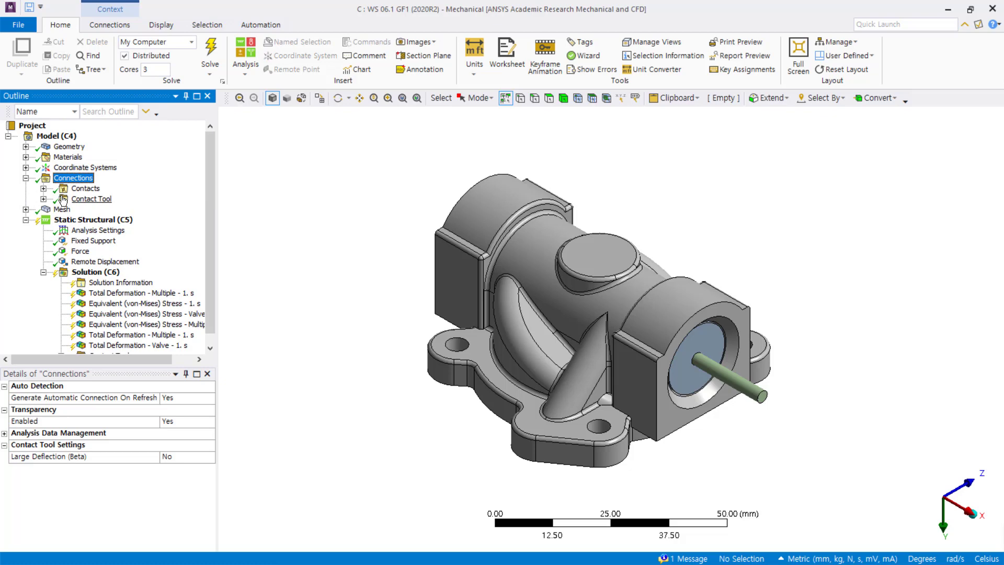
{"action": "left_click", "coordinate": [43, 188]}
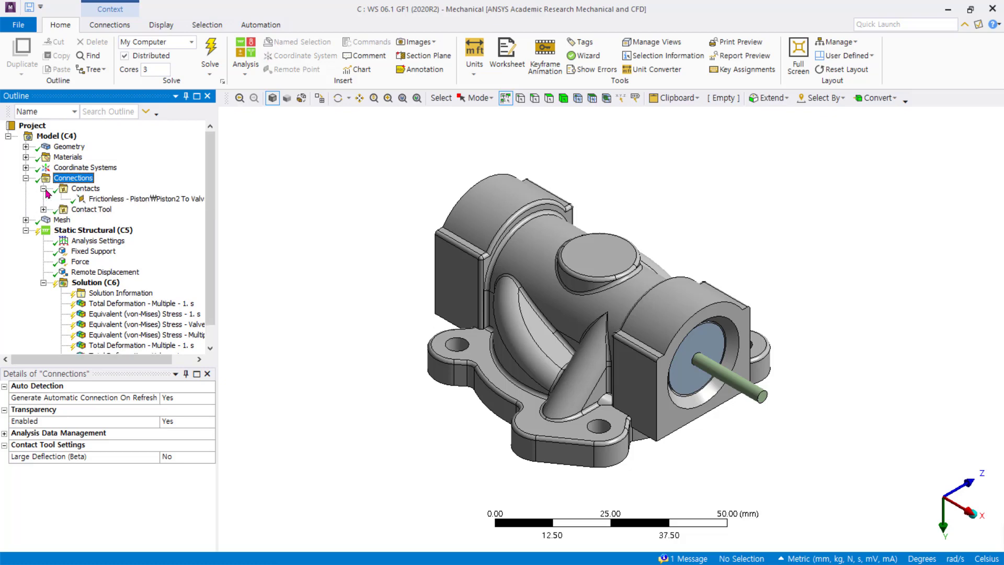
{"action": "left_click", "coordinate": [111, 202]}
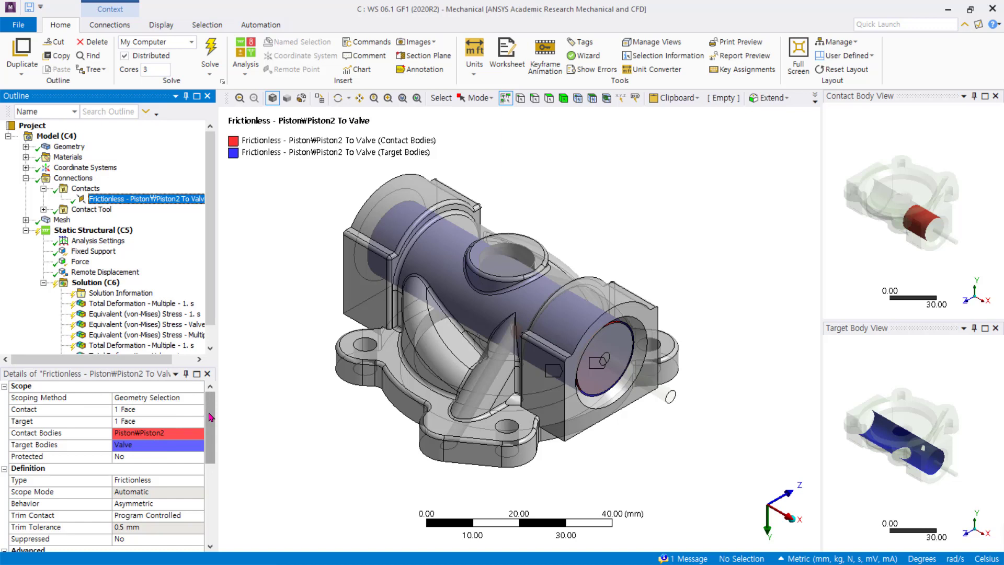
{"action": "left_click_drag", "start_coordinate": [210, 417], "coordinate": [211, 492]}
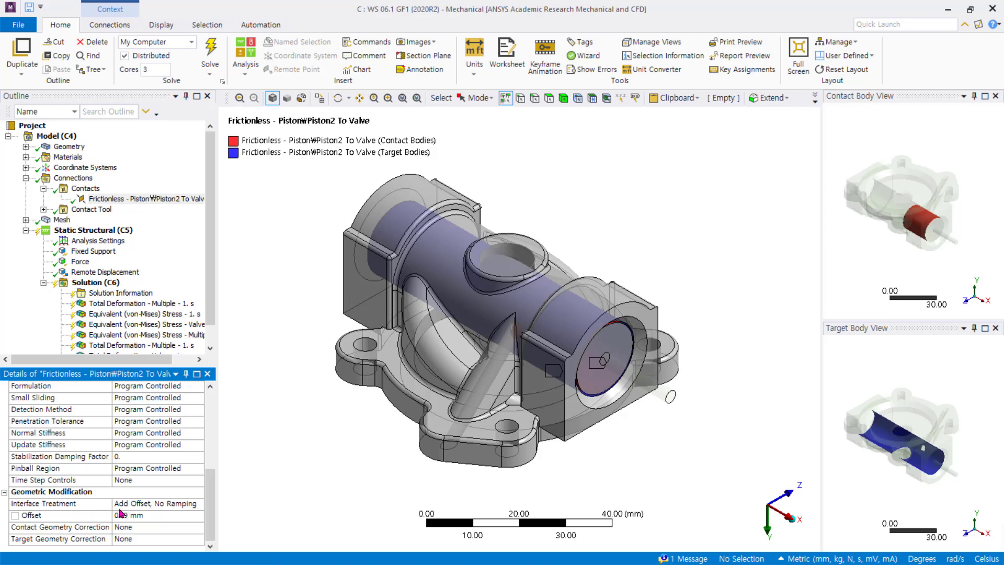
{"action": "left_click", "coordinate": [157, 517]}
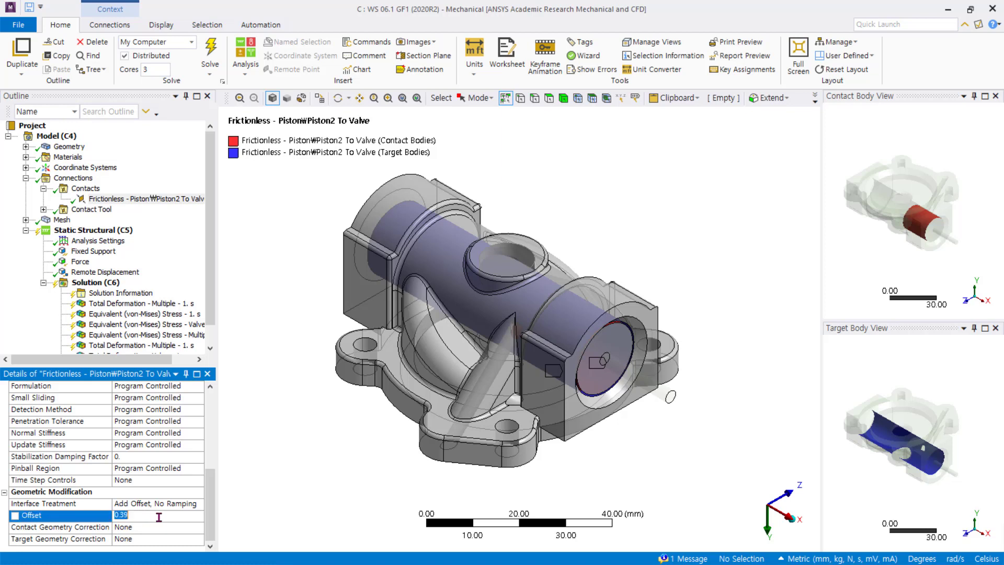
{"action": "type", "text": "0"}
{"action": "key", "text": "Return"}
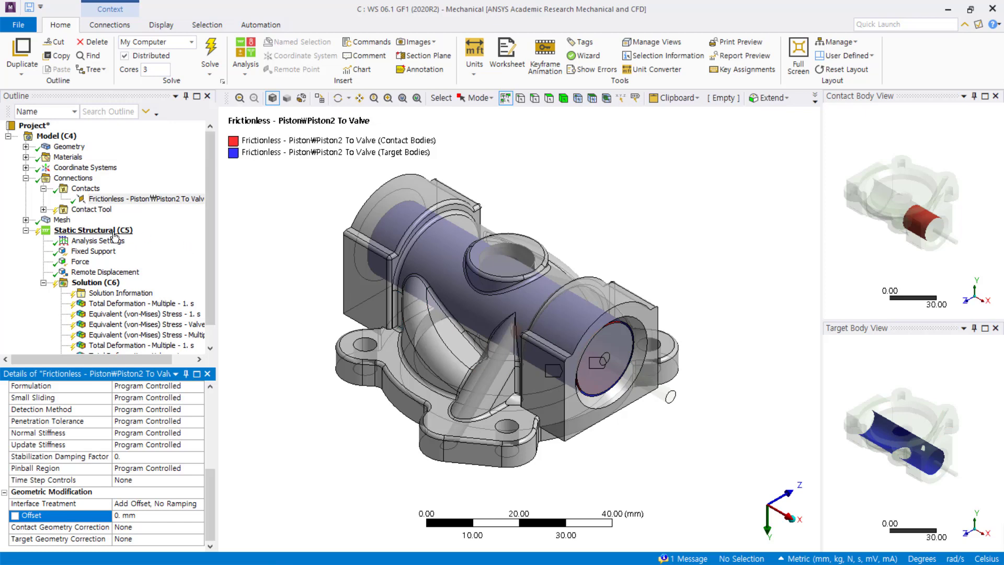
Check the scope and components of the fixed support and the remote displacement, using a wireframe display for the latter
{"action": "left_click", "coordinate": [102, 253]}
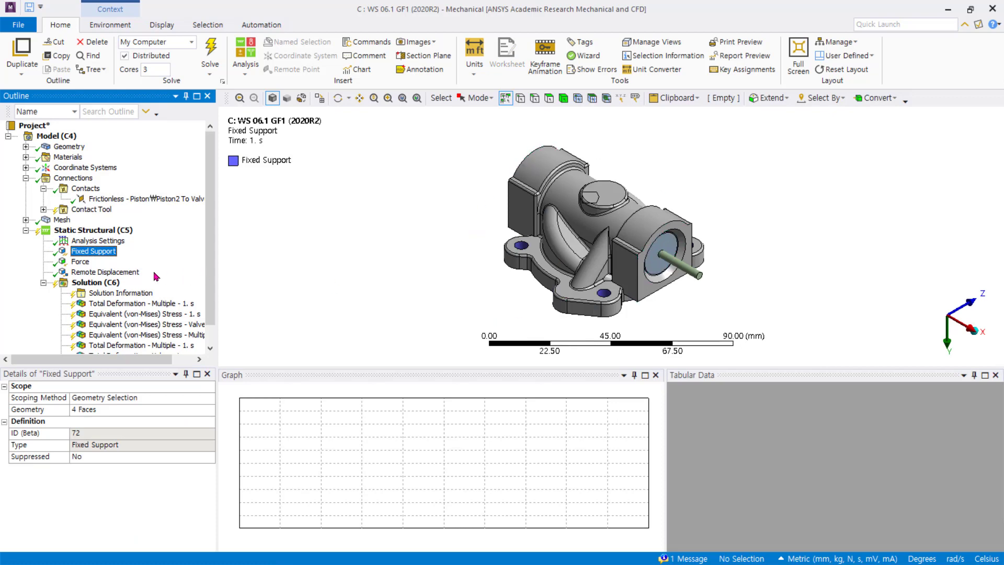
{"action": "left_click", "coordinate": [106, 272]}
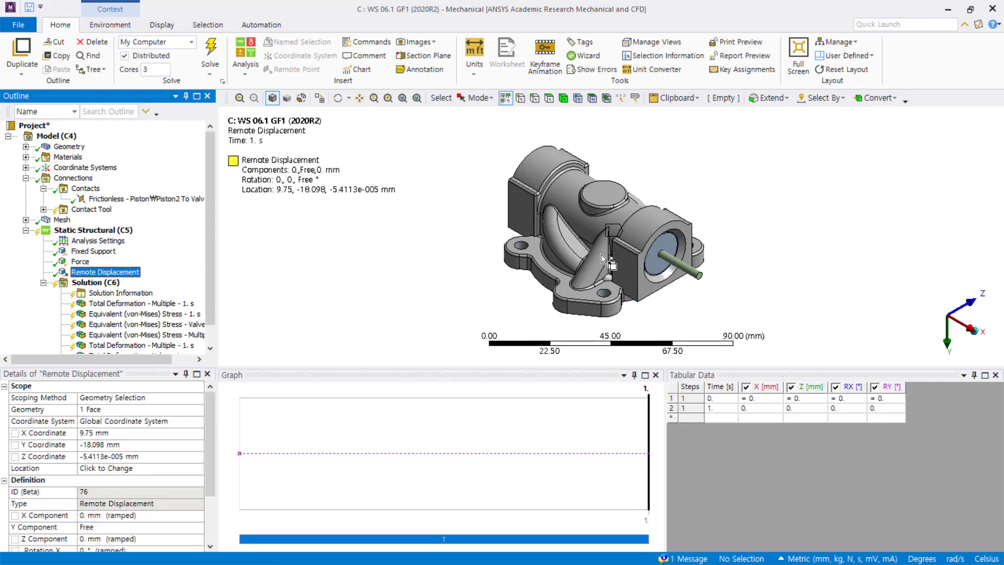
{"action": "left_click", "coordinate": [301, 98]}
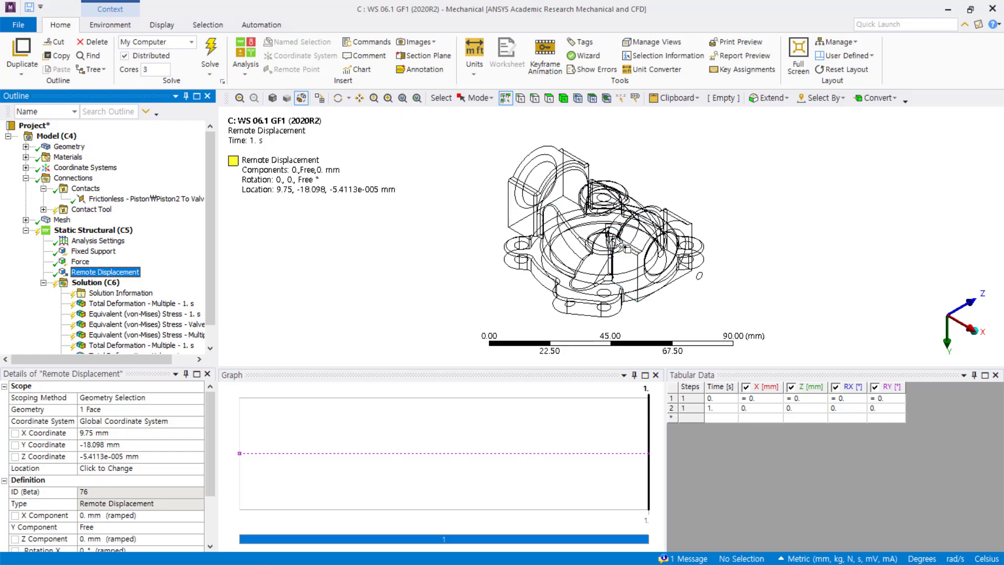
{"action": "scroll", "coordinate": [120, 501], "scroll_direction": "down", "scroll_amount": 2}
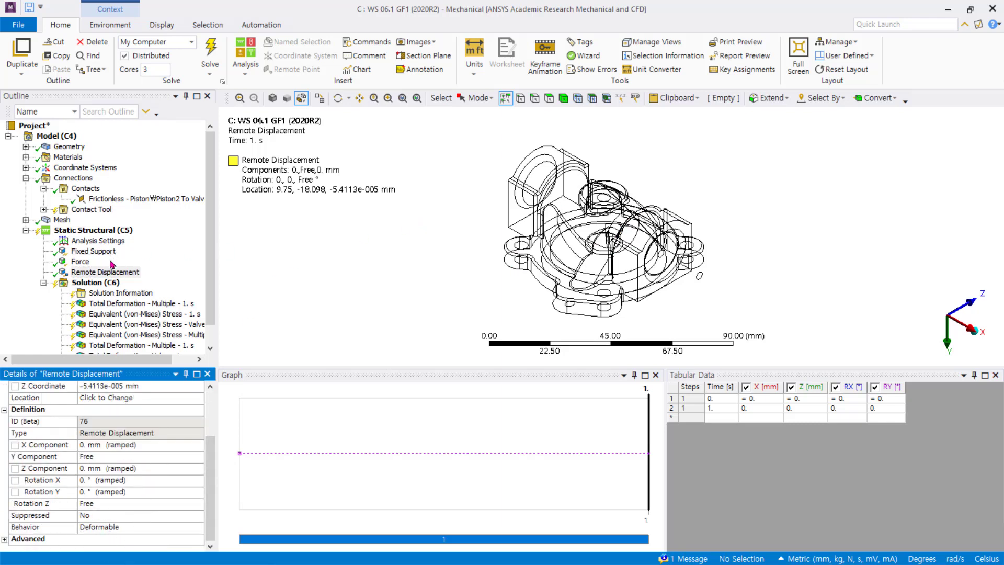
{"action": "left_click", "coordinate": [273, 98]}
Suppress the force load acting on the end face of the piston rod
{"action": "left_click", "coordinate": [81, 262]}
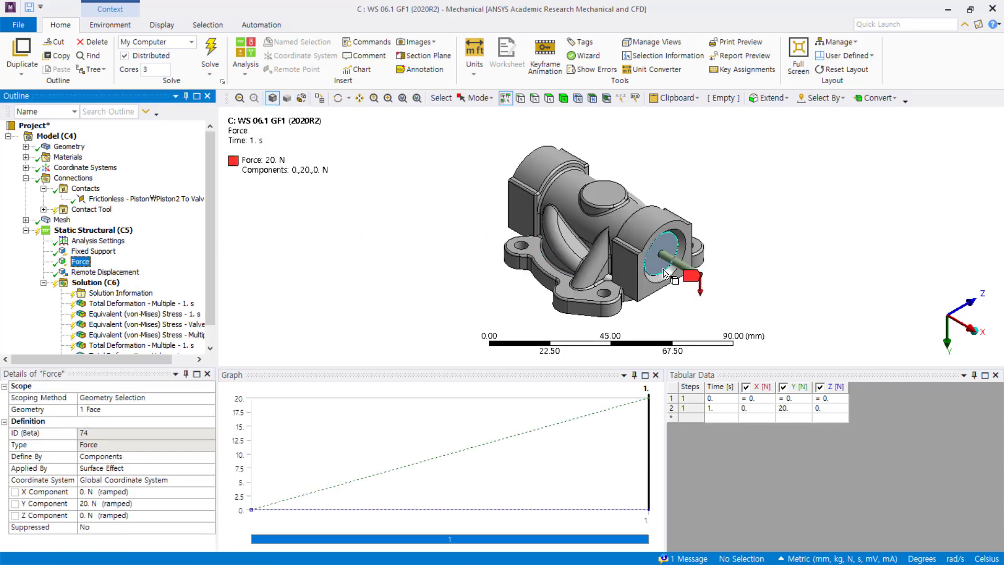
{"action": "right_click", "coordinate": [81, 265]}
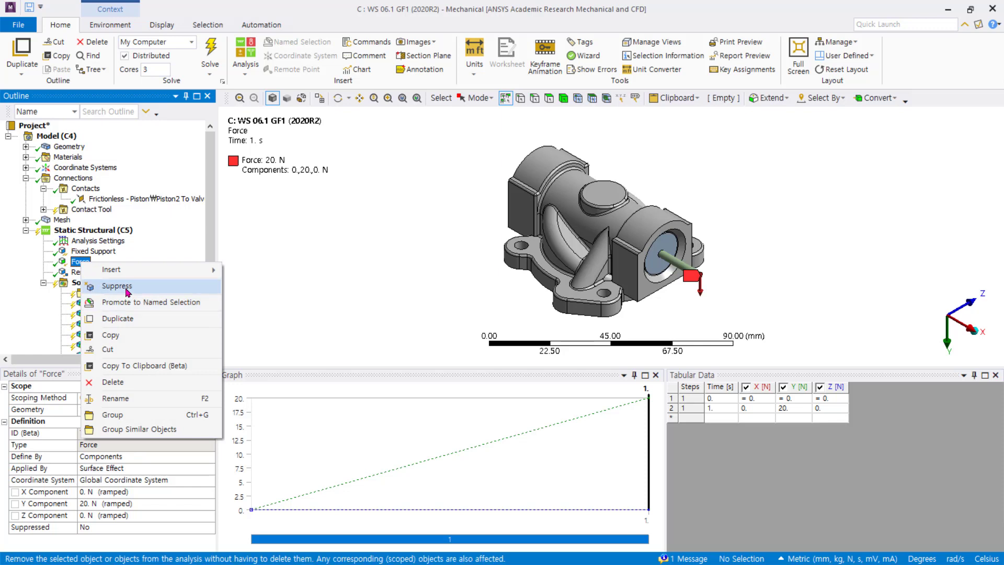
{"action": "left_click", "coordinate": [127, 290]}
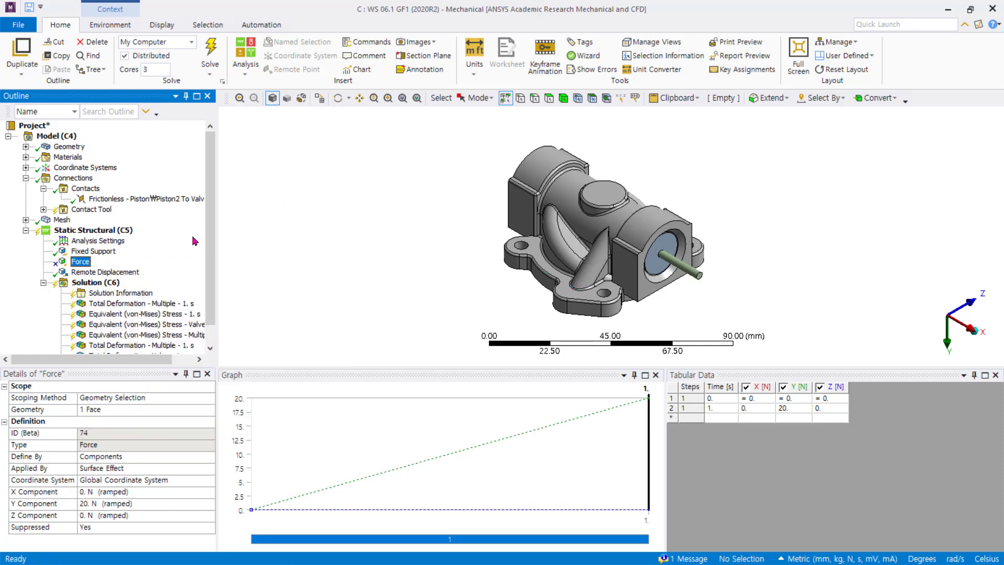
Apply a displacement to the end face of the piston rod with a Y component of 2 mm
{"action": "left_click", "coordinate": [549, 97]}
{"action": "left_click", "coordinate": [700, 277]}
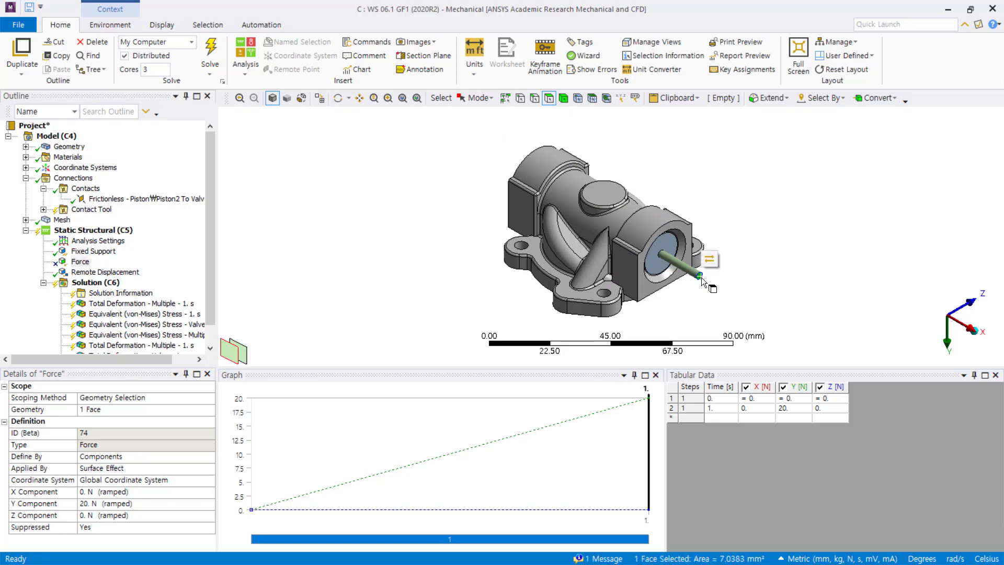
{"action": "left_click", "coordinate": [111, 25]}
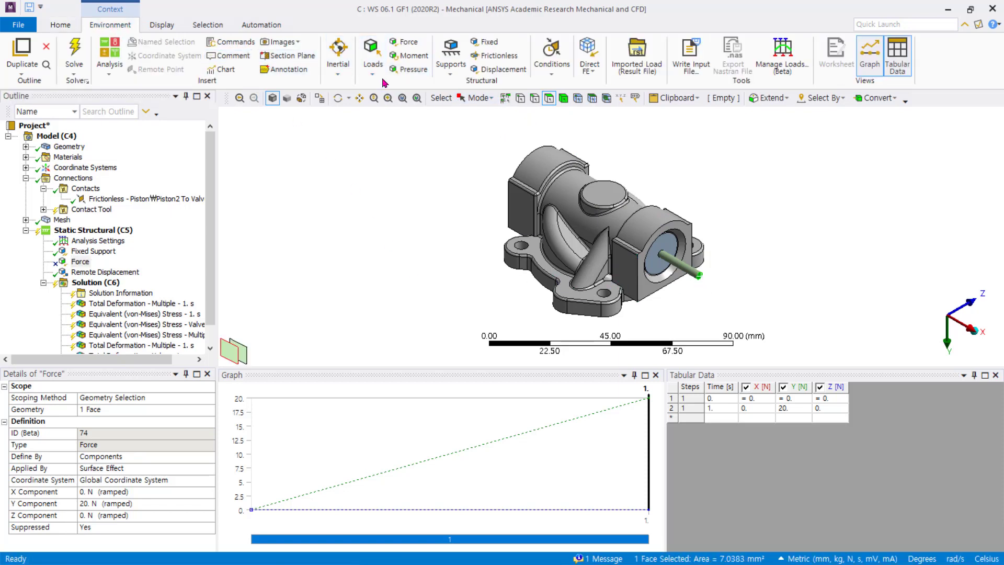
{"action": "left_click", "coordinate": [498, 67]}
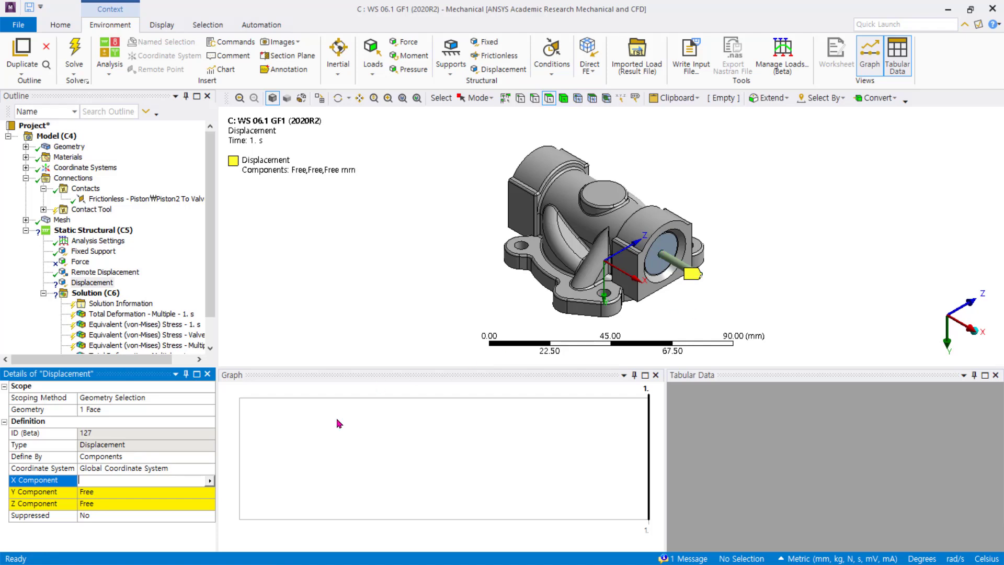
{"action": "left_click", "coordinate": [112, 495]}
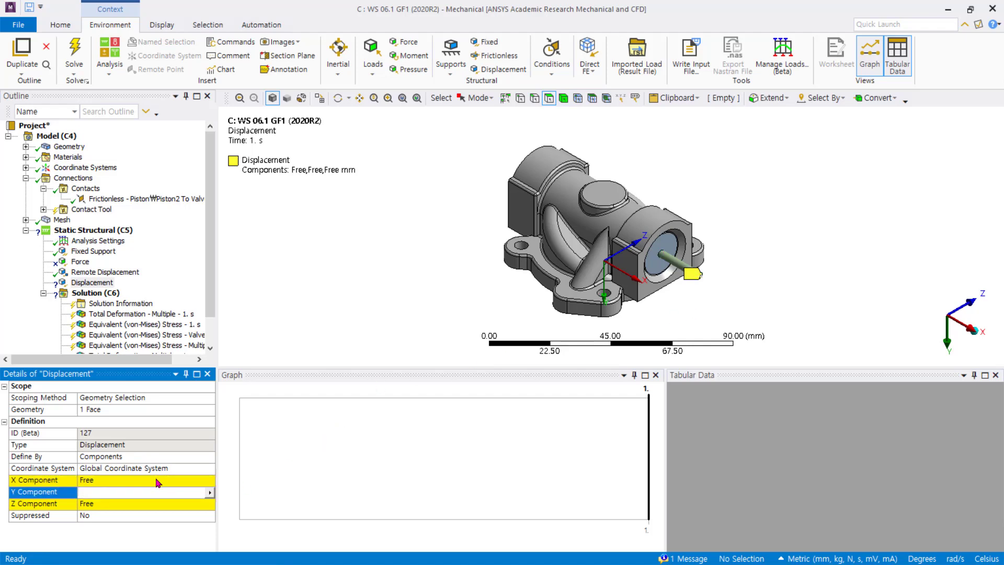
{"action": "type", "text": "2"}
{"action": "key", "text": "Return"}
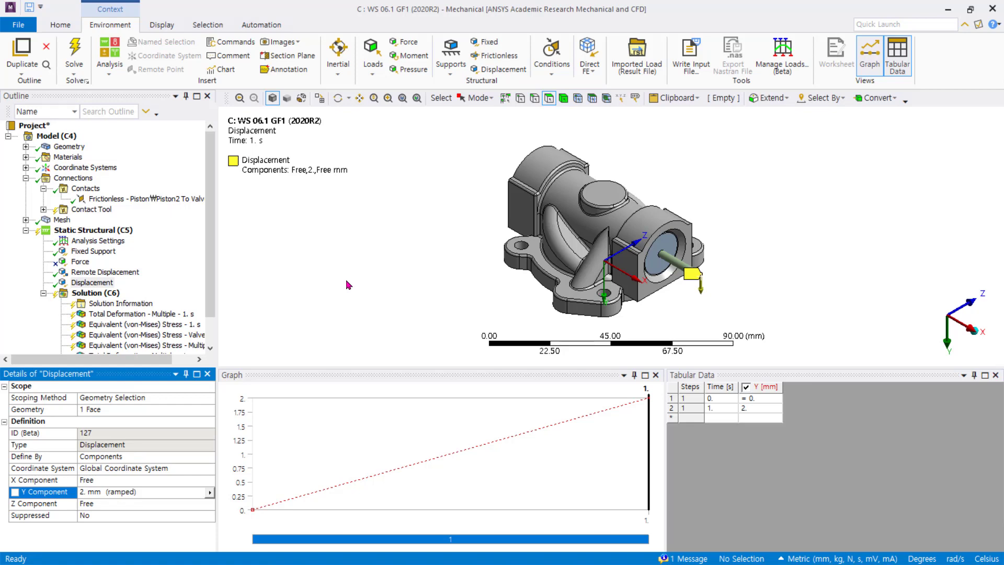
Clear all generated results and restart points from the static structural solution
{"action": "scroll", "coordinate": [217, 293], "scroll_direction": "down", "scroll_amount": 1}
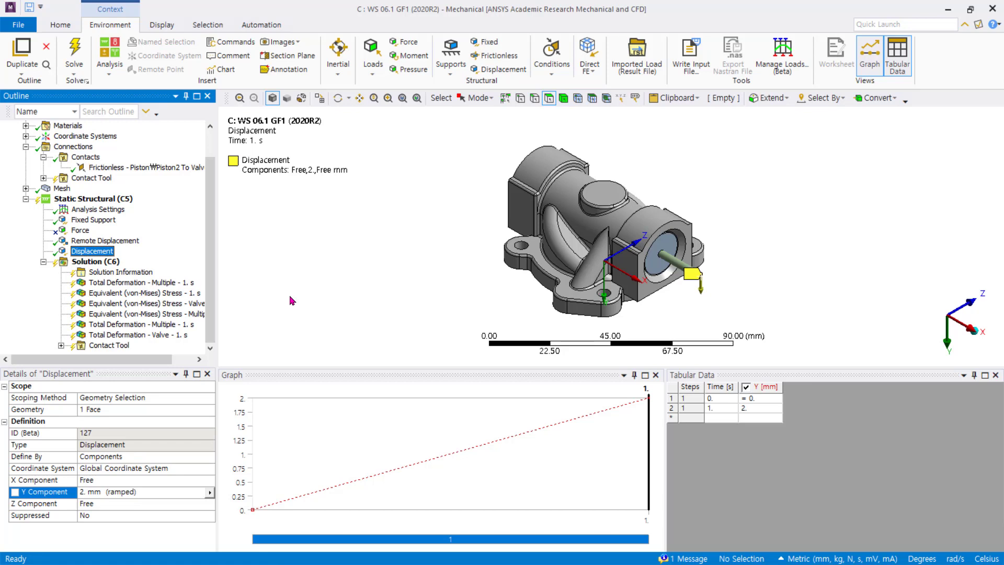
{"action": "left_click", "coordinate": [103, 262]}
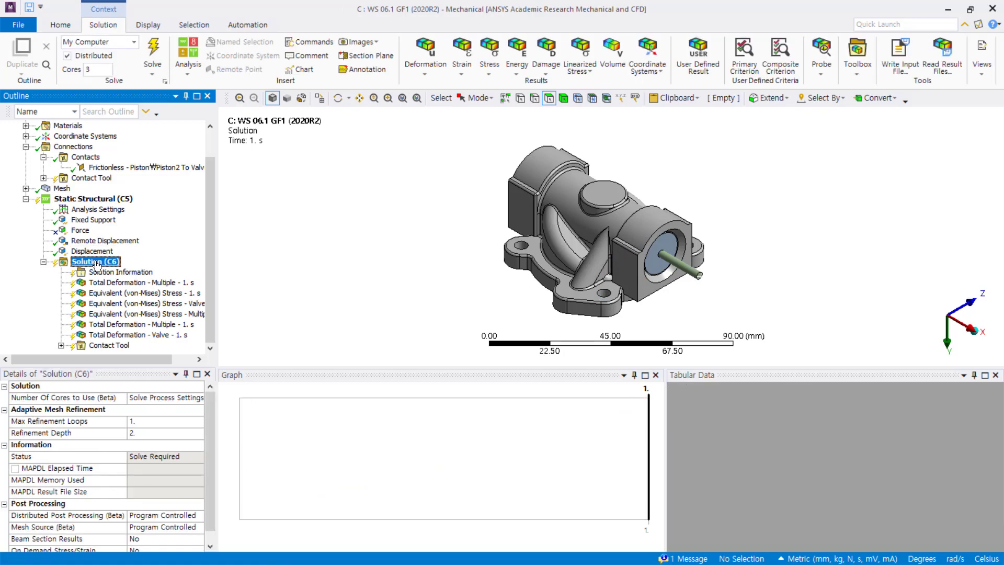
{"action": "right_click", "coordinate": [99, 262]}
{"action": "left_click", "coordinate": [146, 300]}
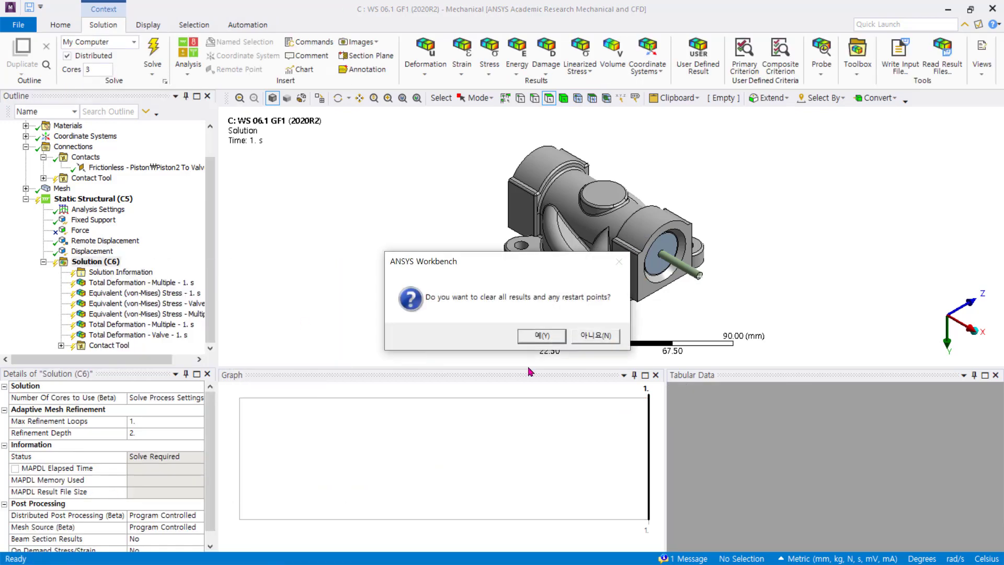
{"action": "left_click", "coordinate": [543, 336]}
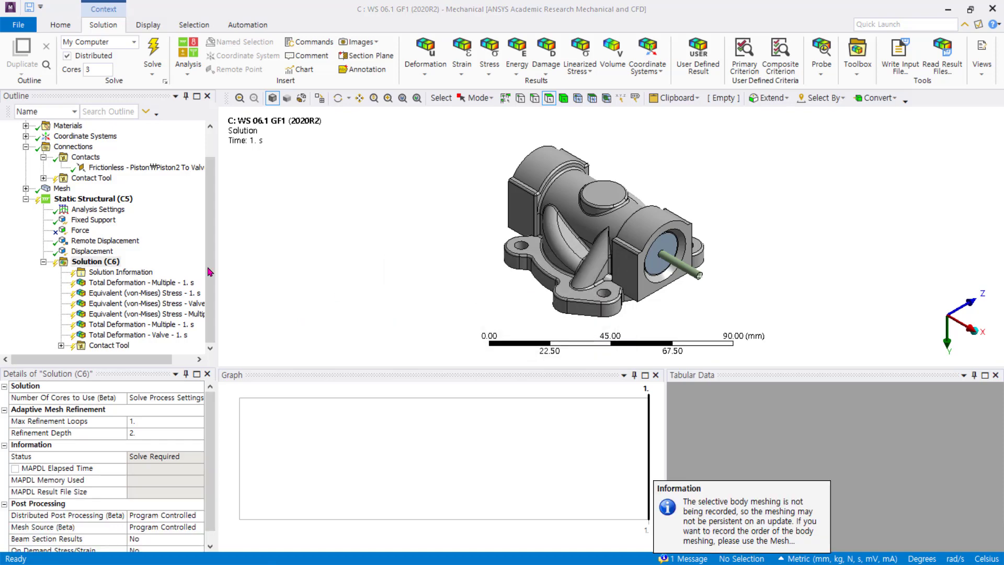
Solve the static structural analysis with the new displacement load
{"action": "left_click", "coordinate": [102, 264]}
{"action": "right_click", "coordinate": [102, 263]}
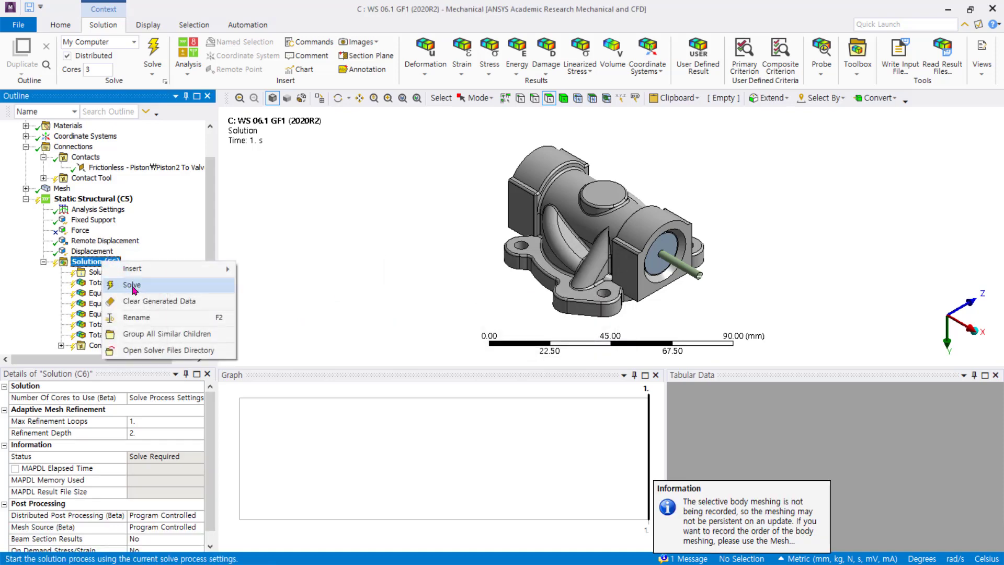
{"action": "left_click", "coordinate": [132, 284]}
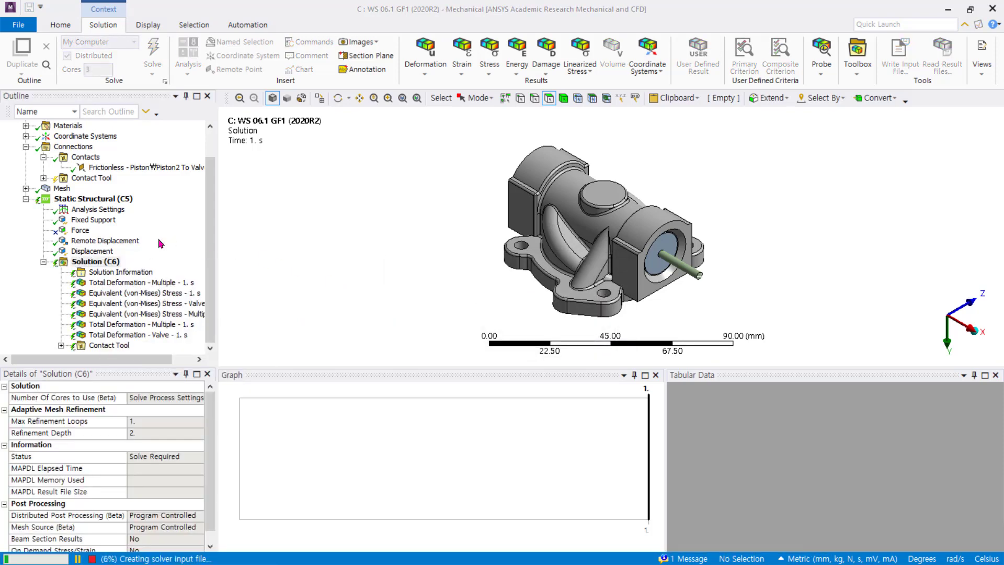
Monitor the running solve in Solution Information, viewing the Displacement Convergence output and returning to Force Convergence
{"action": "left_click", "coordinate": [133, 275]}
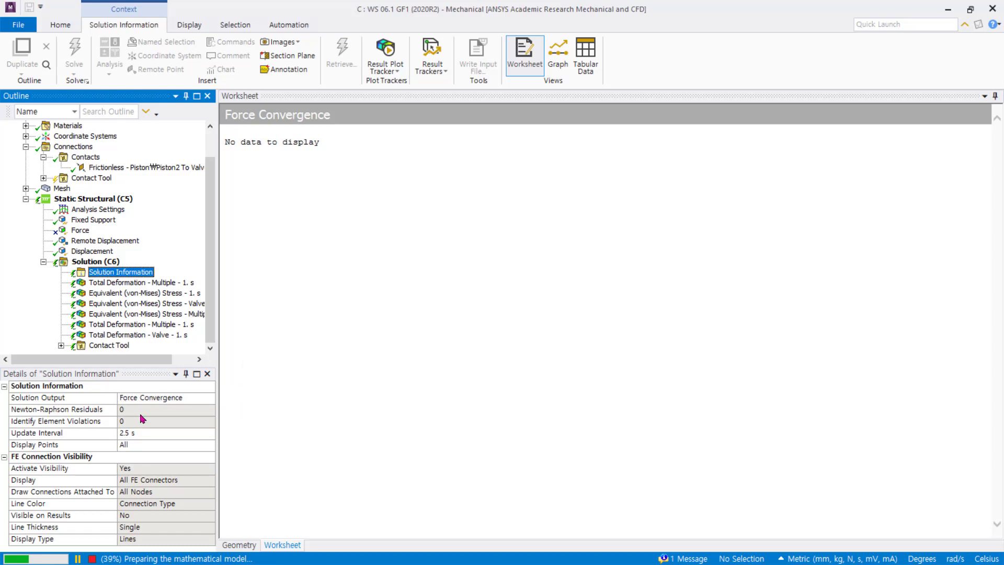
{"action": "left_click", "coordinate": [209, 402]}
{"action": "left_click", "coordinate": [209, 397]}
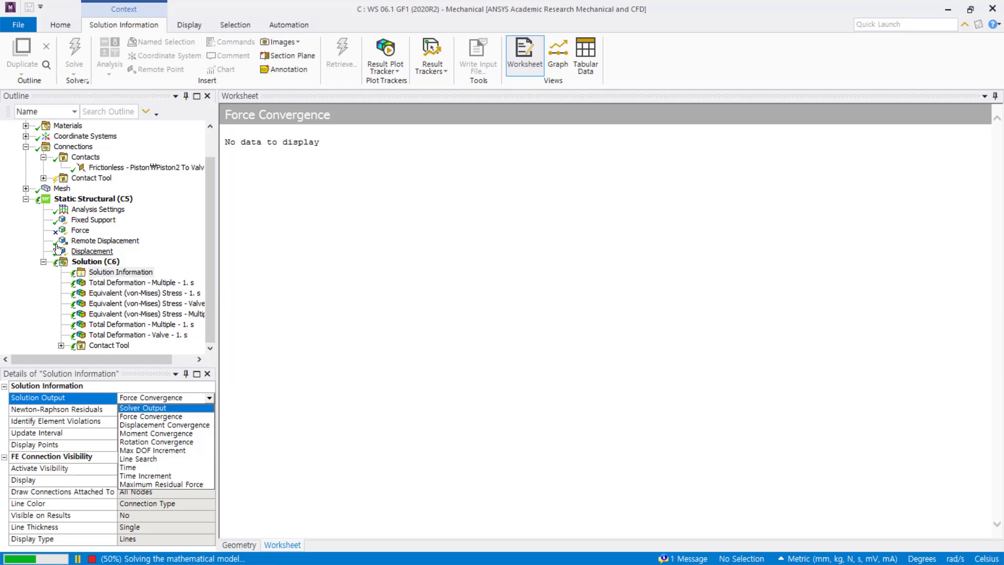
{"action": "left_click", "coordinate": [159, 425]}
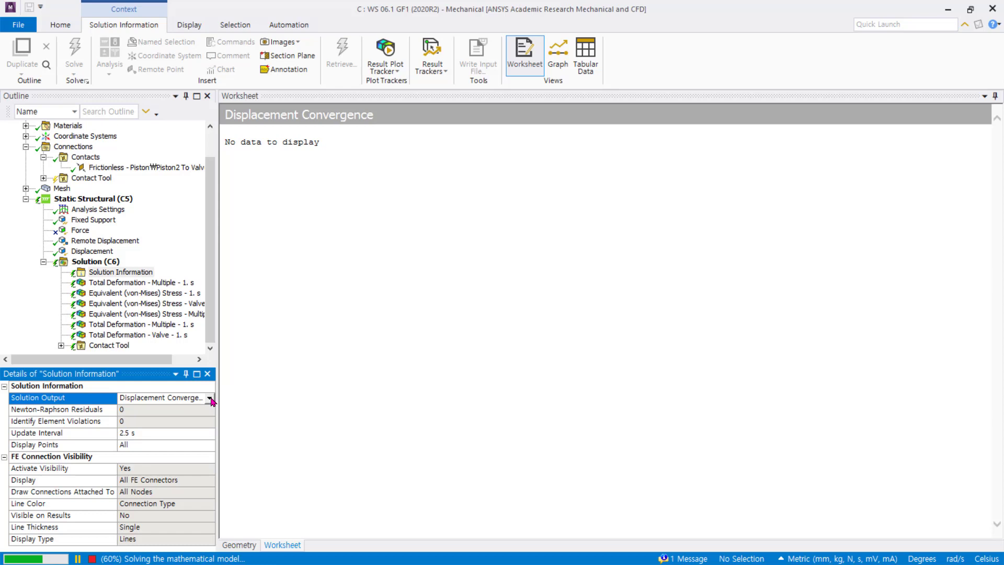
{"action": "left_click", "coordinate": [211, 401]}
{"action": "left_click", "coordinate": [151, 415]}
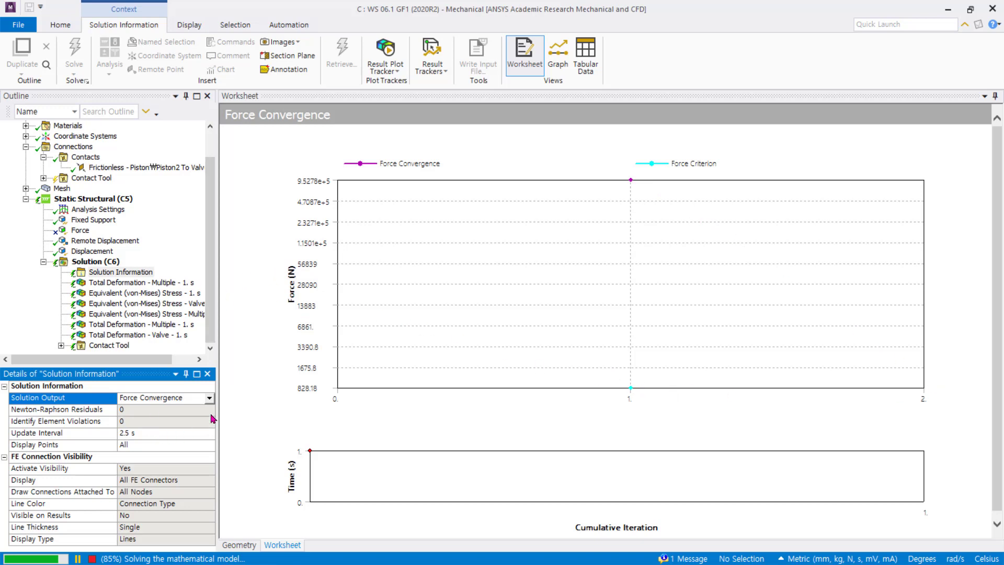
Examine the Displacement Convergence output in Solution Information, and switch the solution output back to Force Convergence
{"action": "left_click", "coordinate": [208, 398]}
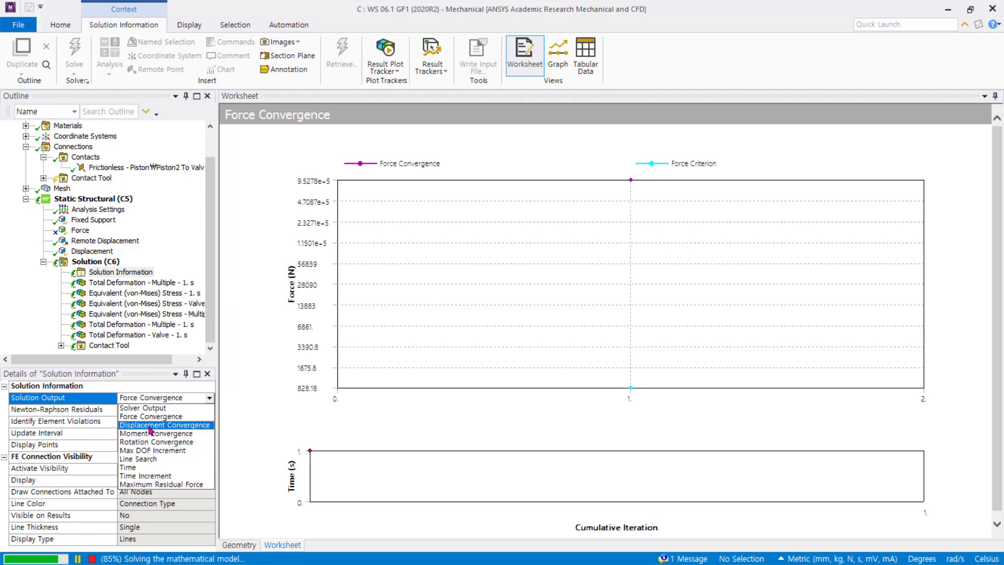
{"action": "left_click", "coordinate": [151, 426]}
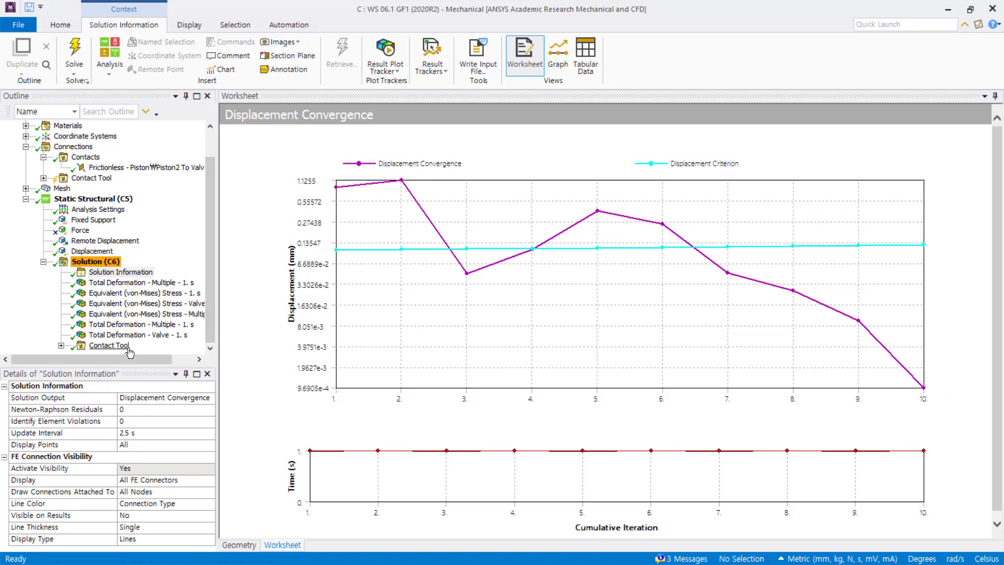
{"action": "left_click", "coordinate": [215, 409]}
{"action": "left_click", "coordinate": [214, 400]}
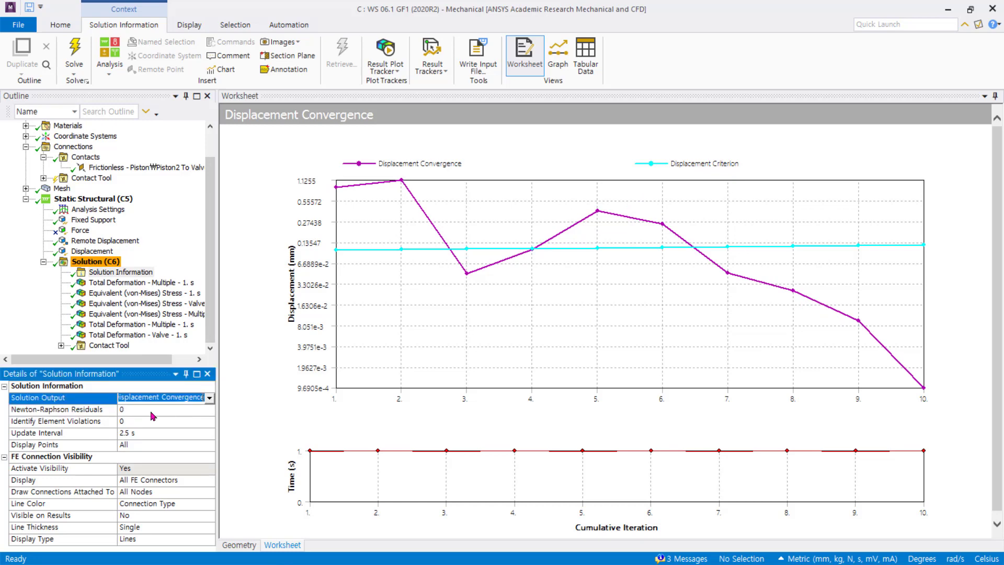
{"action": "left_click", "coordinate": [206, 401]}
{"action": "left_click", "coordinate": [208, 398]}
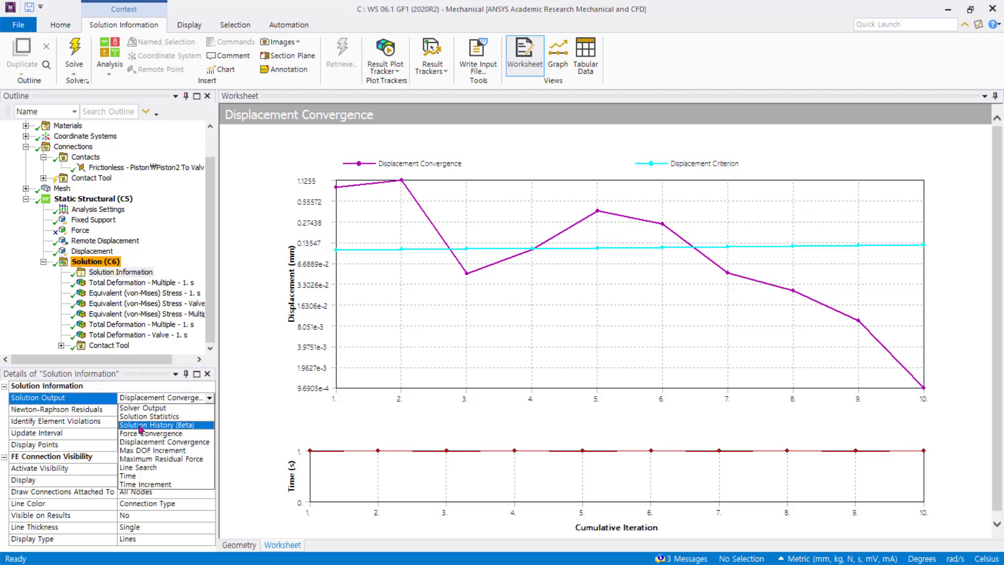
{"action": "left_click", "coordinate": [137, 437]}
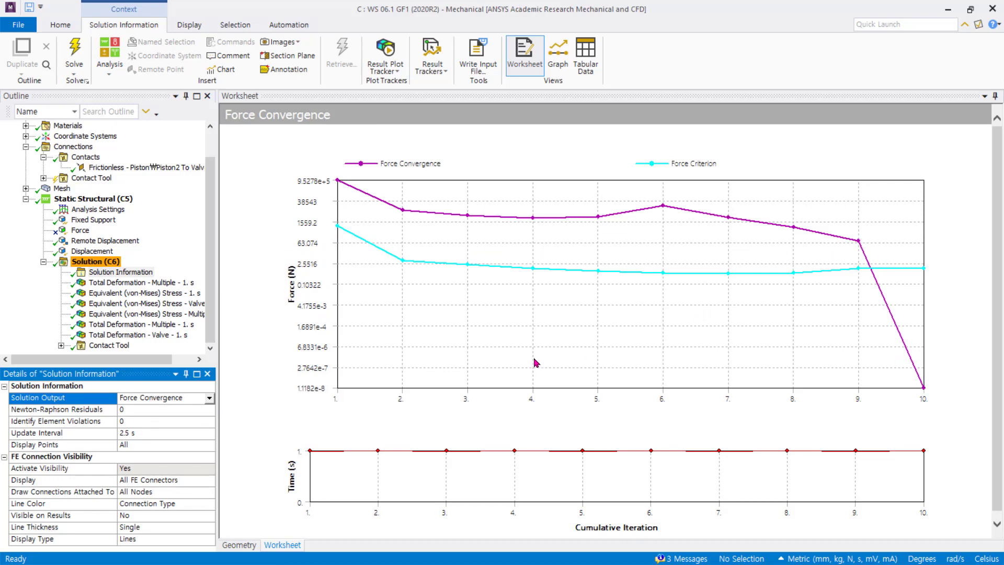
Review the total deformation and equivalent stress results for the whole assembly, the piston bodies and the valve
{"action": "left_click", "coordinate": [64, 263]}
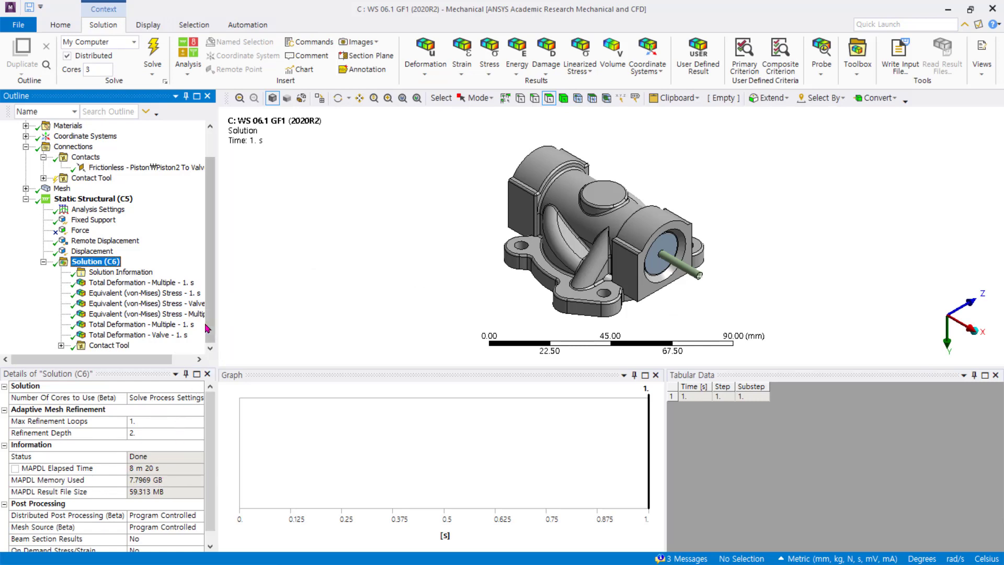
{"action": "left_click", "coordinate": [182, 283]}
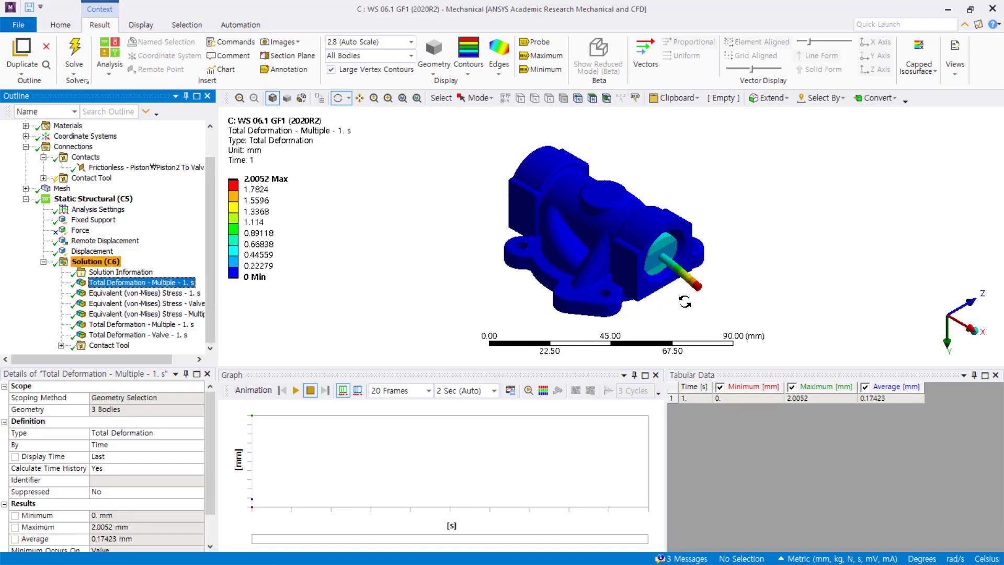
{"action": "left_click", "coordinate": [263, 190]}
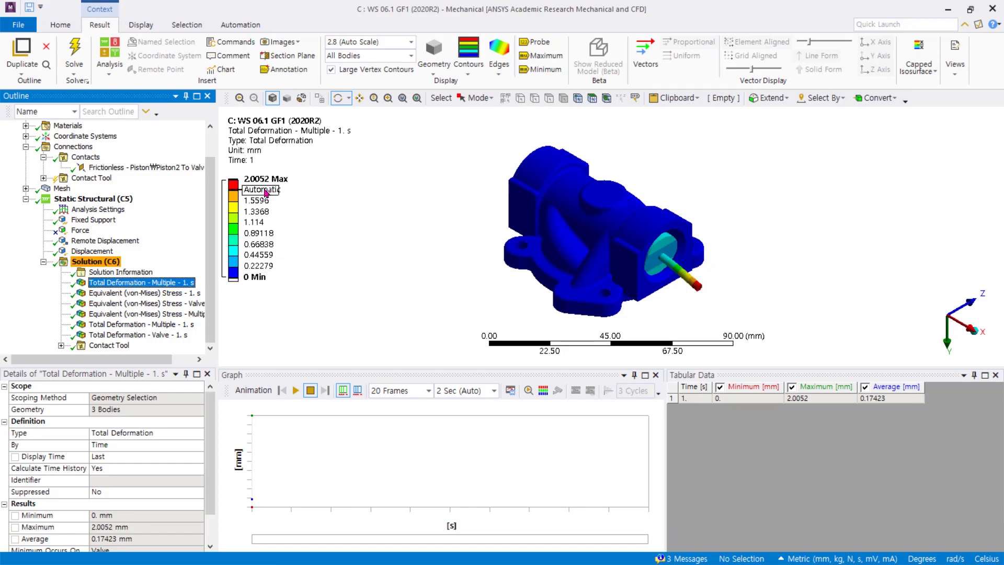
{"action": "left_click", "coordinate": [141, 296]}
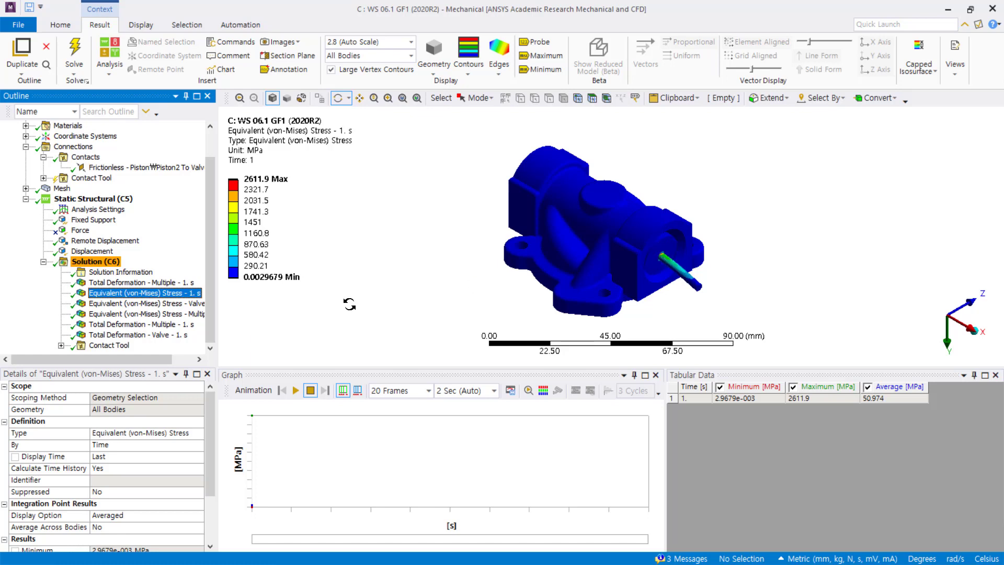
{"action": "left_click", "coordinate": [179, 303]}
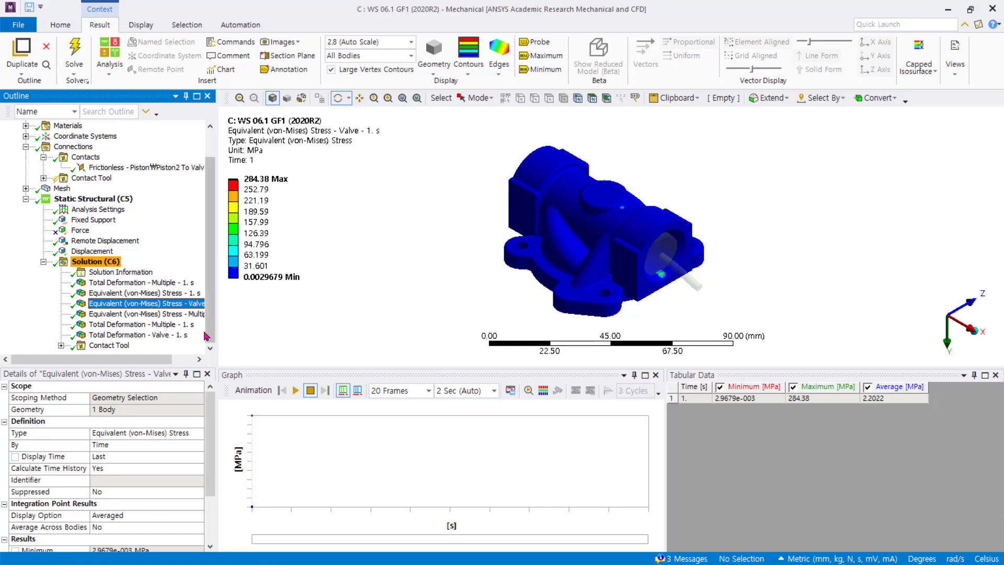
{"action": "left_click", "coordinate": [162, 314]}
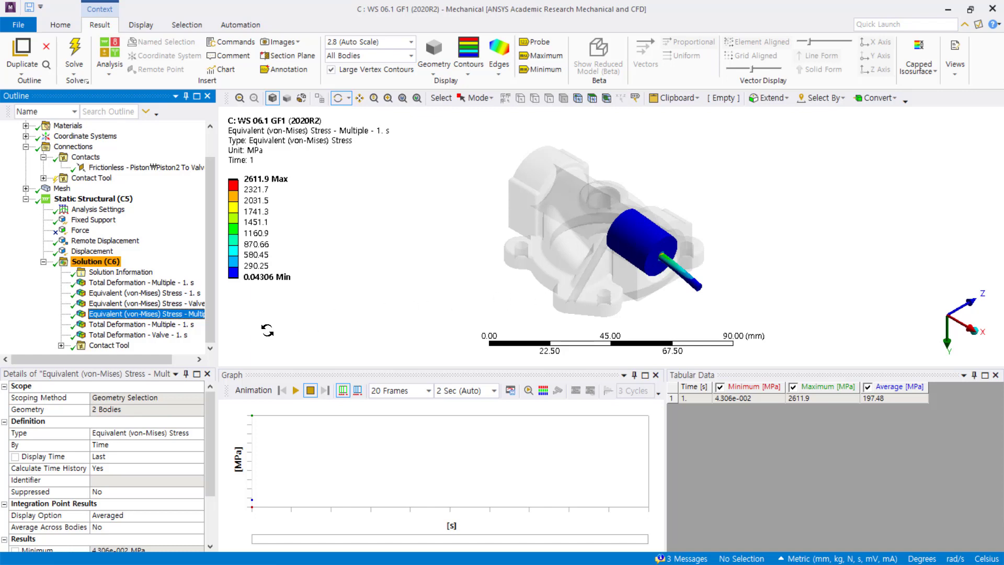
{"action": "left_click", "coordinate": [171, 326]}
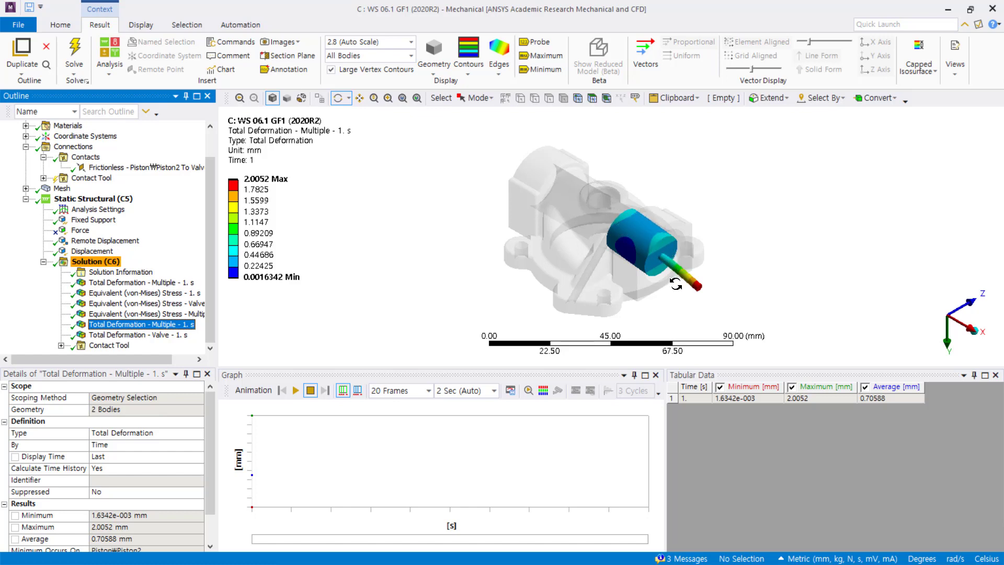
{"action": "left_click", "coordinate": [142, 335]}
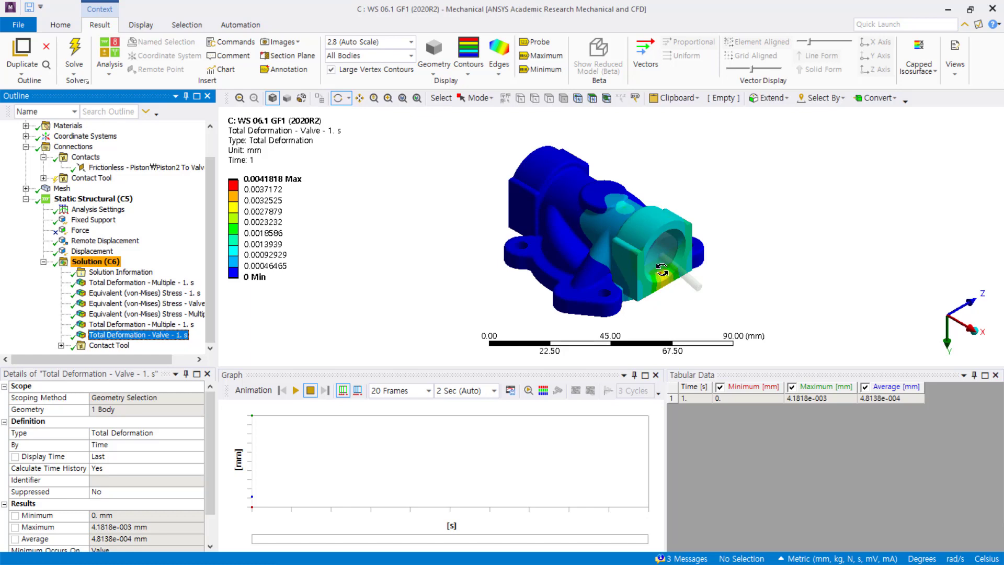
{"action": "left_click", "coordinate": [290, 235]}
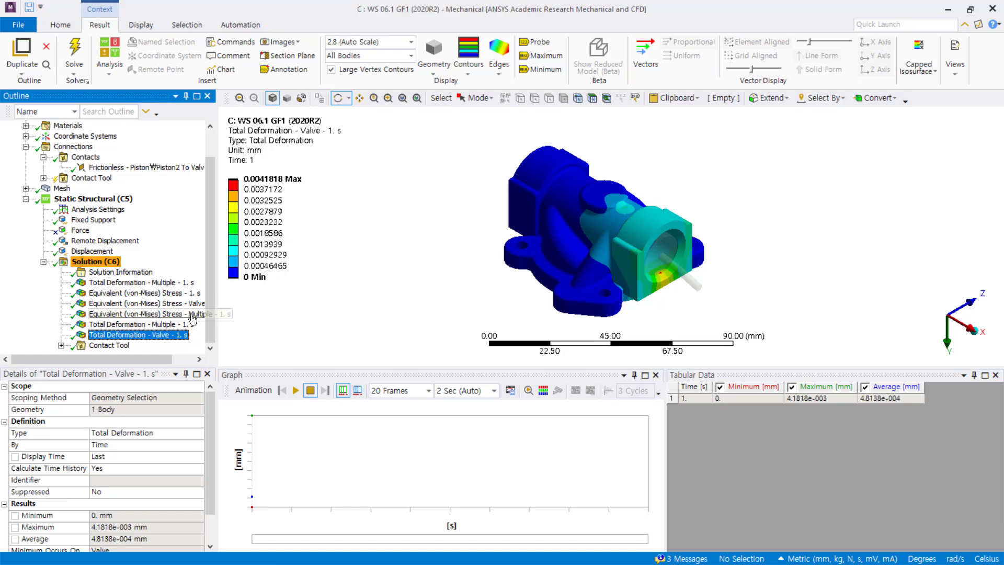
Display the valve's equivalent stress and lower the upper limit of its contour bands to about 74 MPa
{"action": "left_click", "coordinate": [169, 303]}
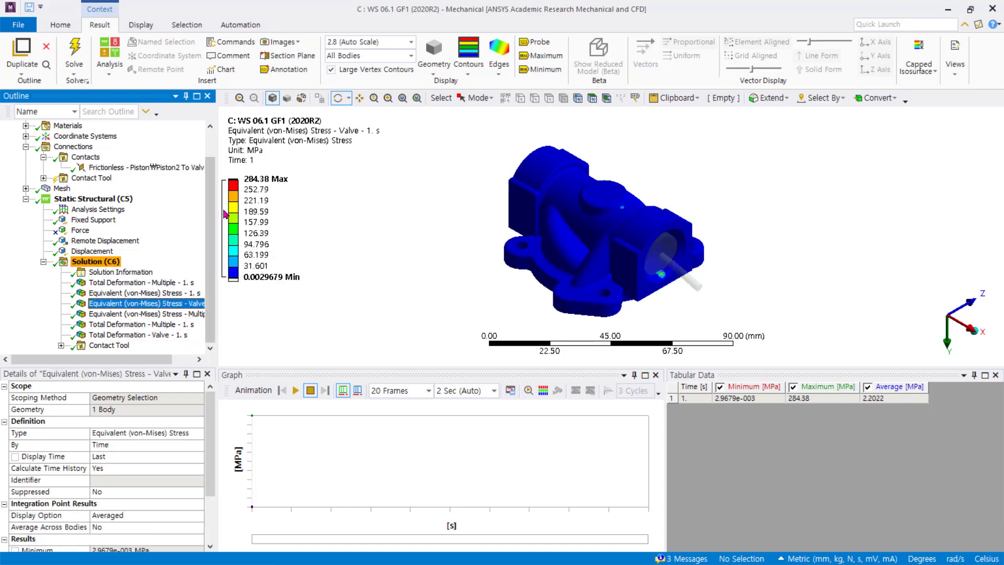
{"action": "left_click_drag", "start_coordinate": [232, 191], "coordinate": [237, 252]}
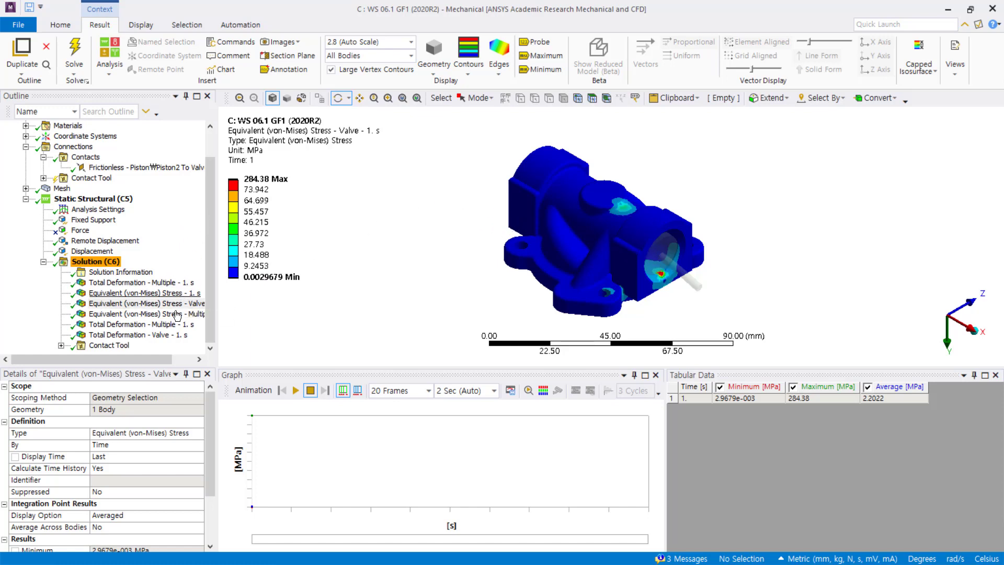
Examine the solution Contact Tool's Status and Pressure results on the piston from several angles
{"action": "left_click", "coordinate": [211, 351]}
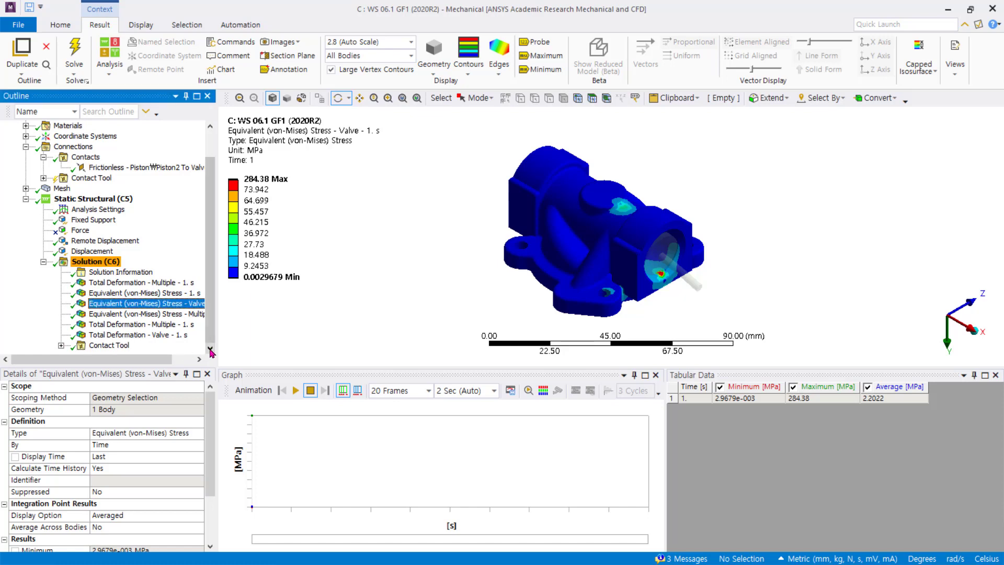
{"action": "left_click", "coordinate": [61, 345]}
{"action": "left_click", "coordinate": [110, 324]}
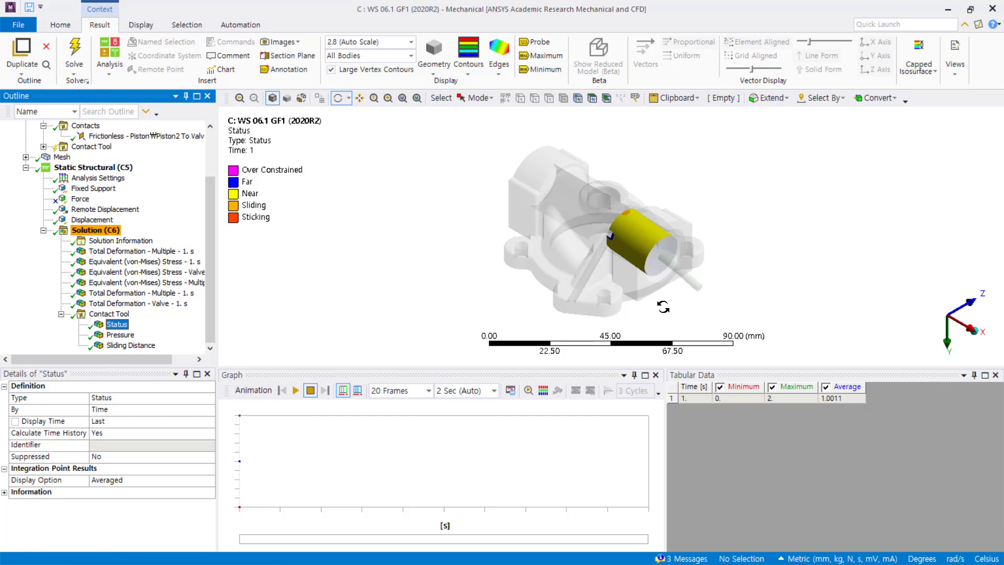
{"action": "left_click_drag", "start_coordinate": [662, 307], "coordinate": [617, 270]}
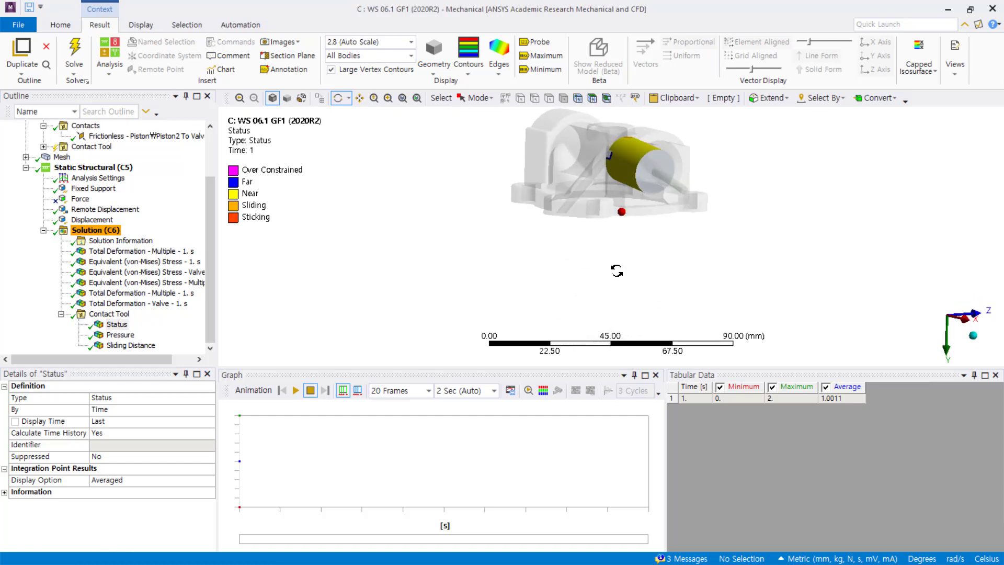
{"action": "left_click", "coordinate": [119, 335]}
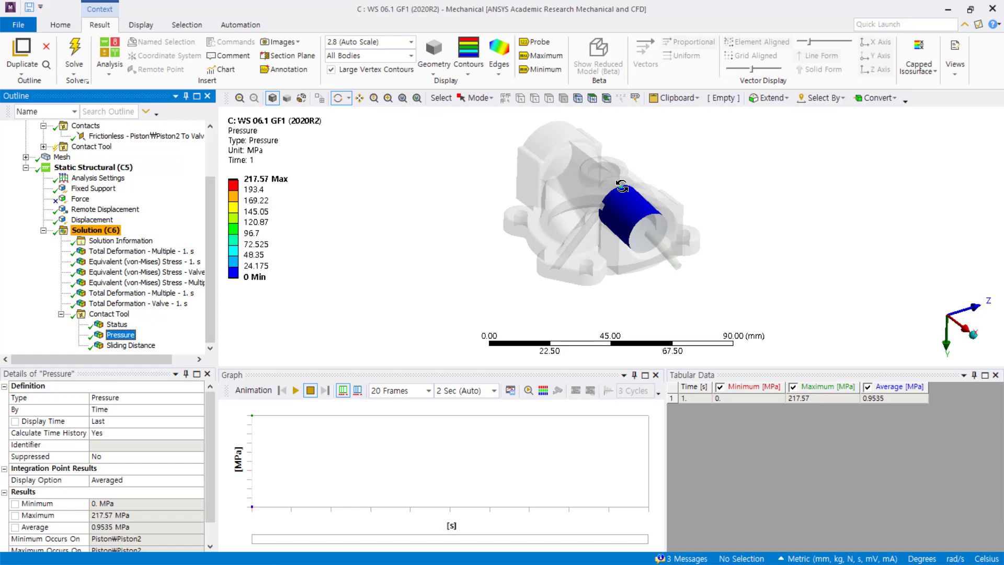
{"action": "left_click_drag", "start_coordinate": [629, 280], "coordinate": [500, 187]}
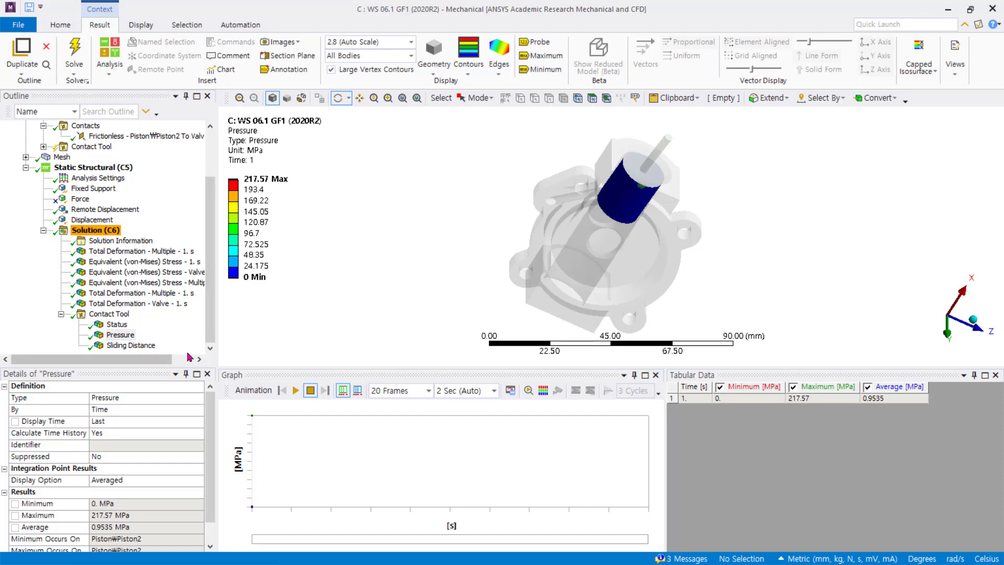
Examine the Sliding Distance contact result on the piston, restore the isometric view and return to the multiple-body total deformation
{"action": "left_click", "coordinate": [210, 348]}
{"action": "left_click", "coordinate": [130, 345]}
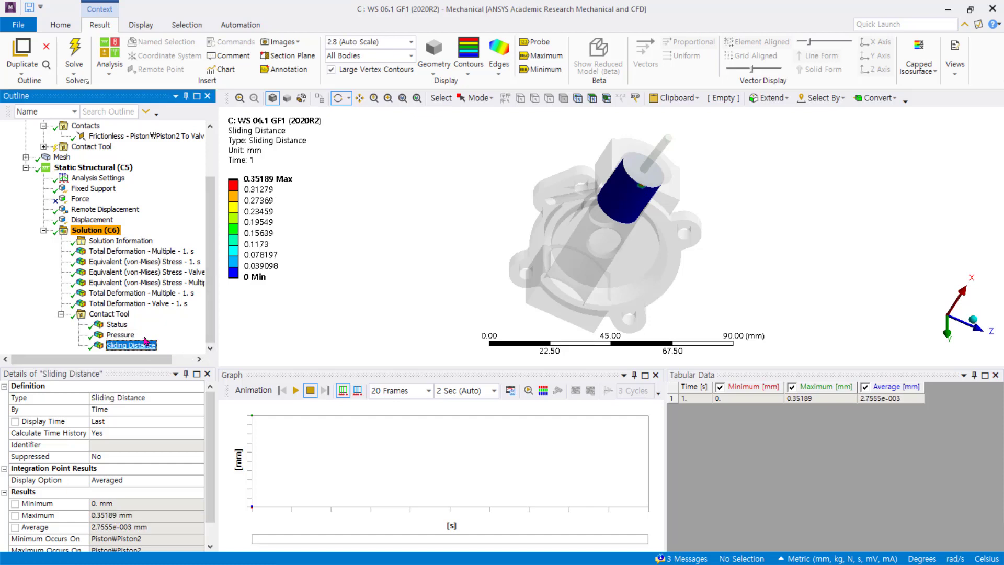
{"action": "mouse_move", "coordinate": [642, 193]}
{"action": "left_mouse_down"}
{"action": "mouse_move", "coordinate": [647, 274]}
{"action": "mouse_move", "coordinate": [647, 197]}
{"action": "left_mouse_up"}
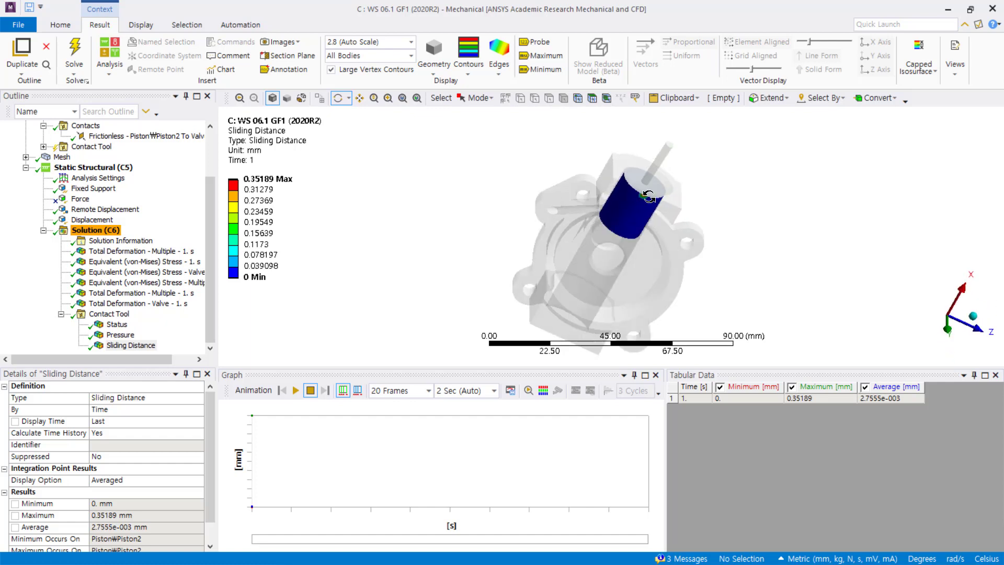
{"action": "left_click", "coordinate": [973, 316]}
{"action": "left_click", "coordinate": [146, 251]}
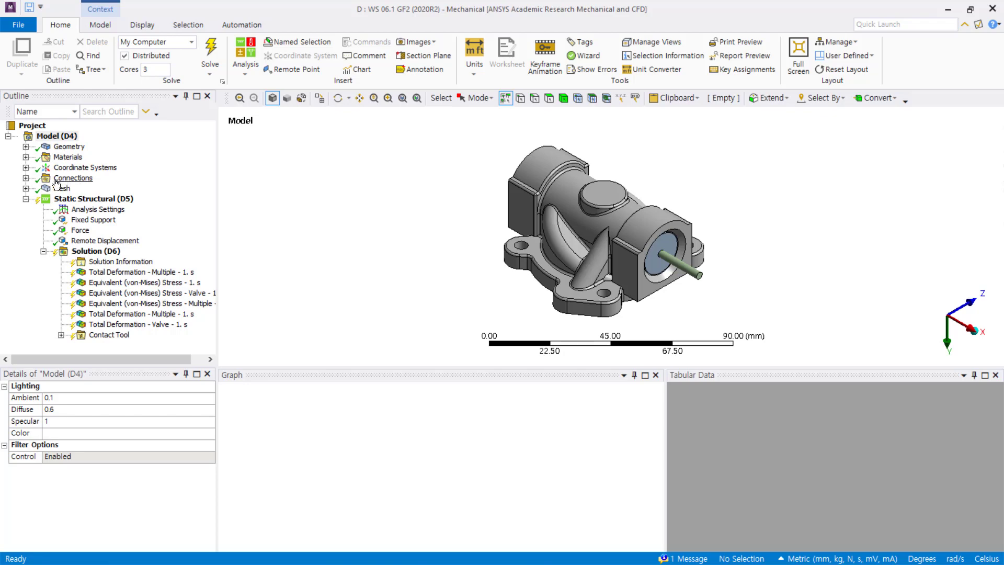
Set the geometric offset of the frictionless piston-to-valve contact to 0 mm in the WS 06.1 GF2 model
{"action": "left_click", "coordinate": [25, 178]}
{"action": "left_click", "coordinate": [85, 188]}
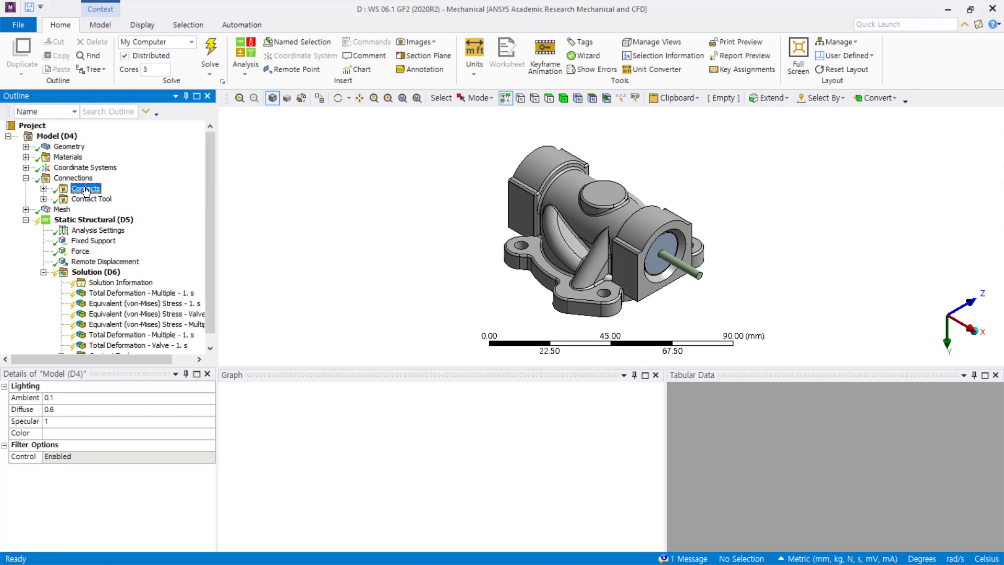
{"action": "double_click", "coordinate": [85, 188]}
{"action": "left_click", "coordinate": [125, 198]}
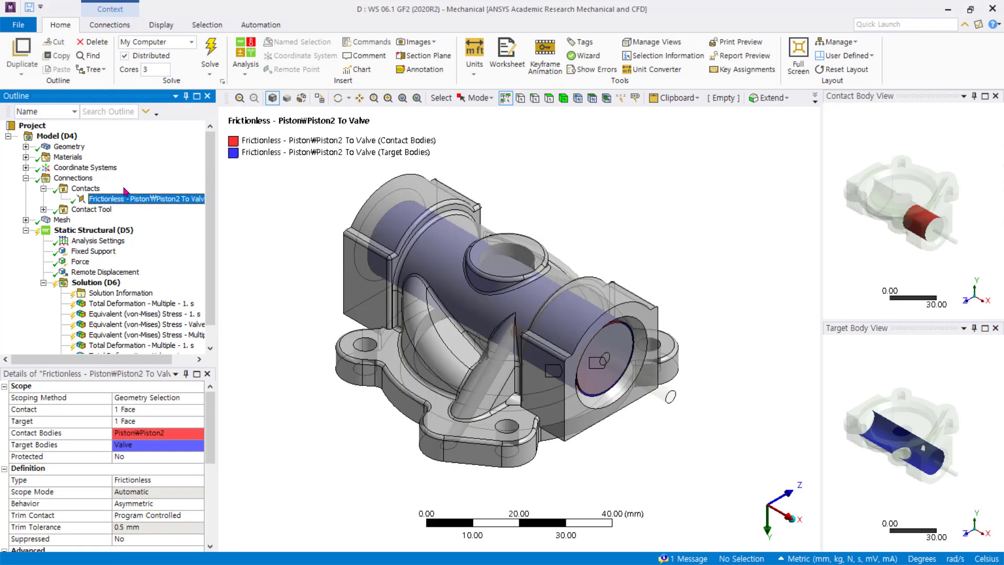
{"action": "left_click_drag", "start_coordinate": [212, 413], "coordinate": [213, 491]}
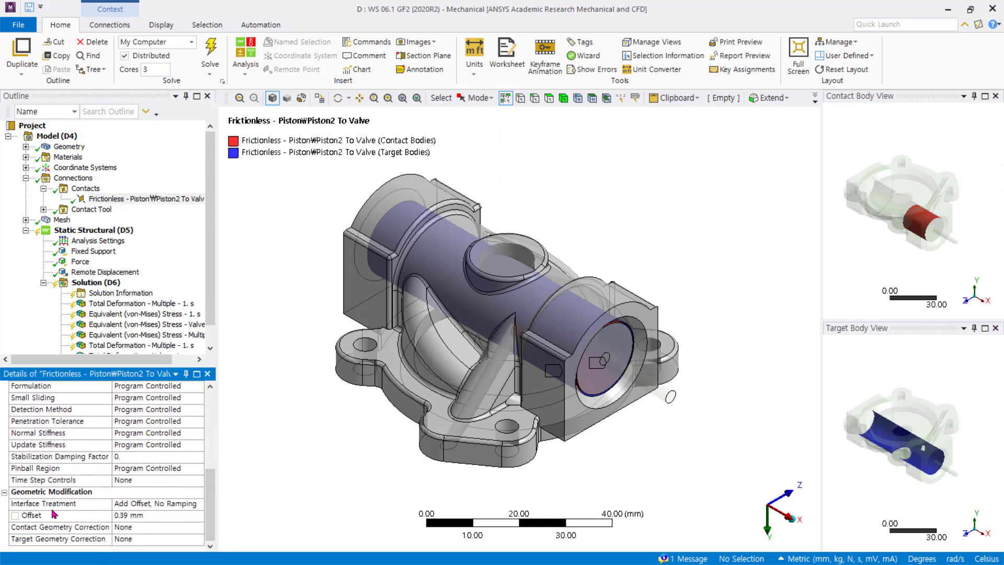
{"action": "left_click", "coordinate": [155, 517]}
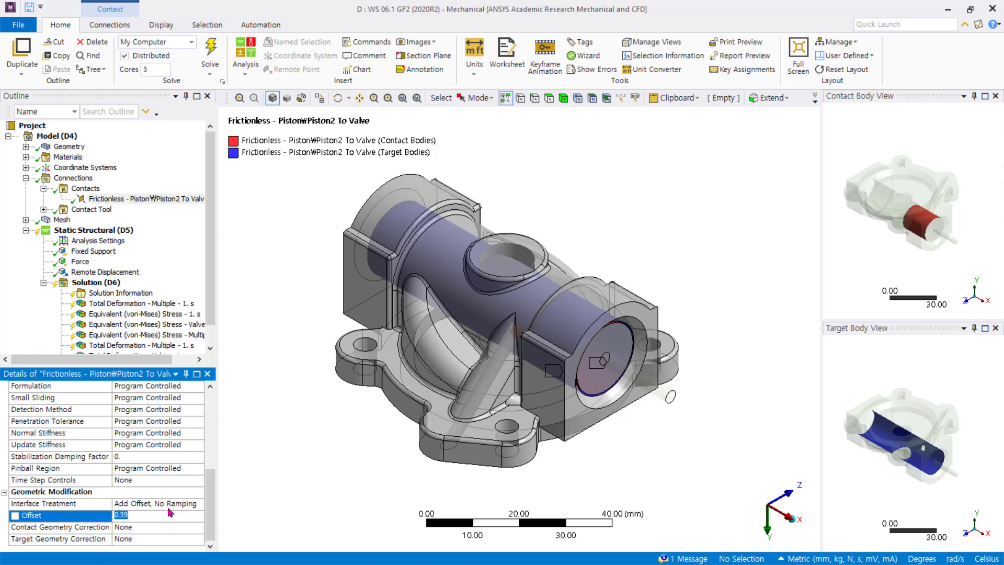
{"action": "key", "text": "BackSpace"}
{"action": "type", "text": "0"}
{"action": "key", "text": "Return"}
Change the interface treatment of the frictionless piston-to-valve contact to Adjust to Touch
{"action": "left_click", "coordinate": [195, 503]}
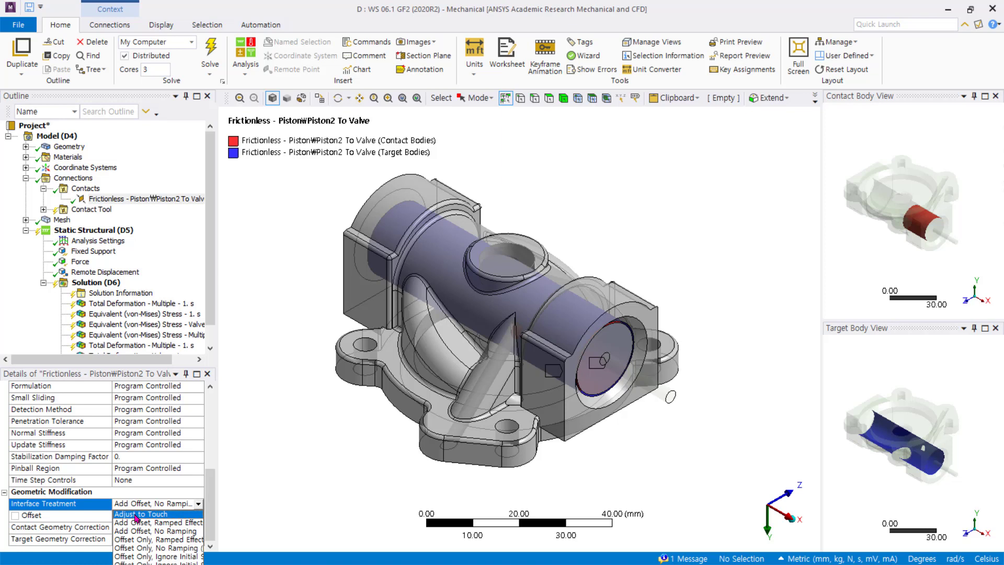
{"action": "left_click", "coordinate": [137, 515]}
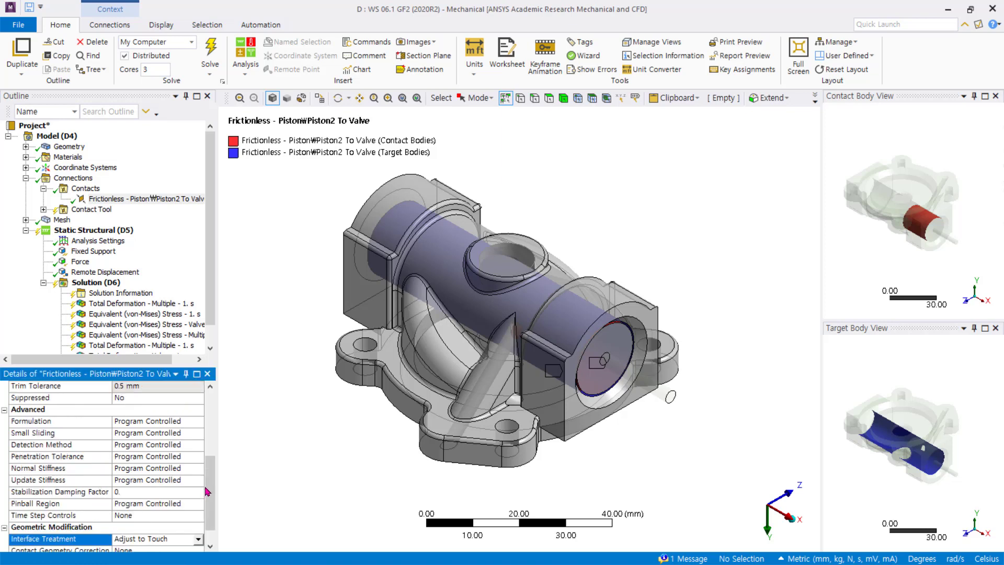
{"action": "left_click_drag", "start_coordinate": [206, 486], "coordinate": [274, 492]}
{"action": "left_click", "coordinate": [273, 492]}
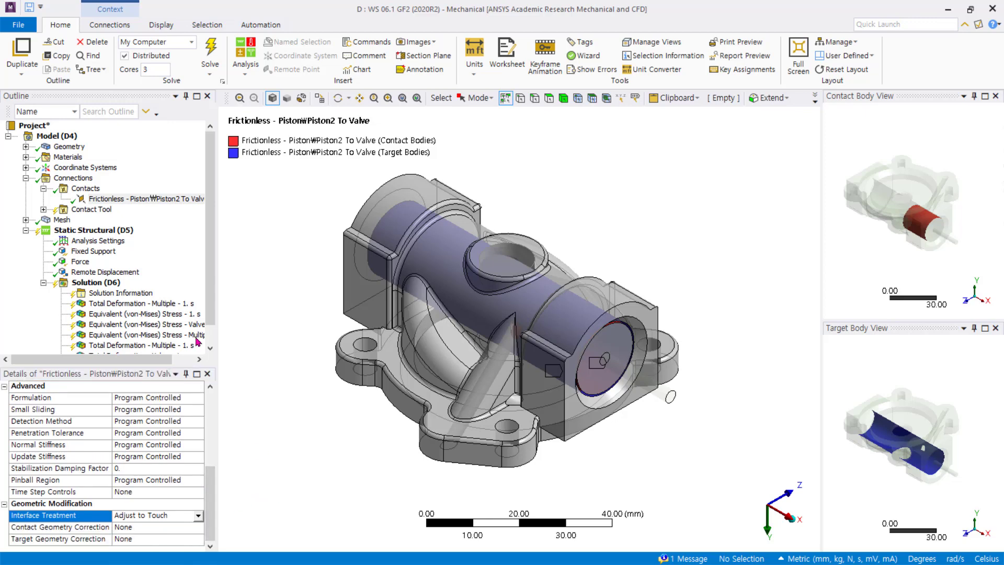
Generate the initial contact results for the Contact Tool under Connections
{"action": "left_click", "coordinate": [43, 209]}
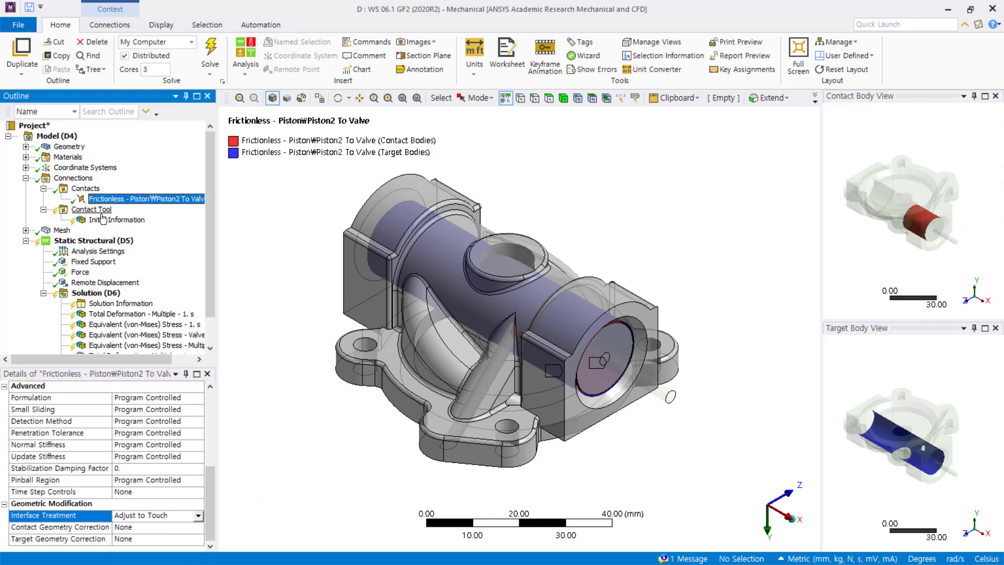
{"action": "left_click", "coordinate": [110, 220]}
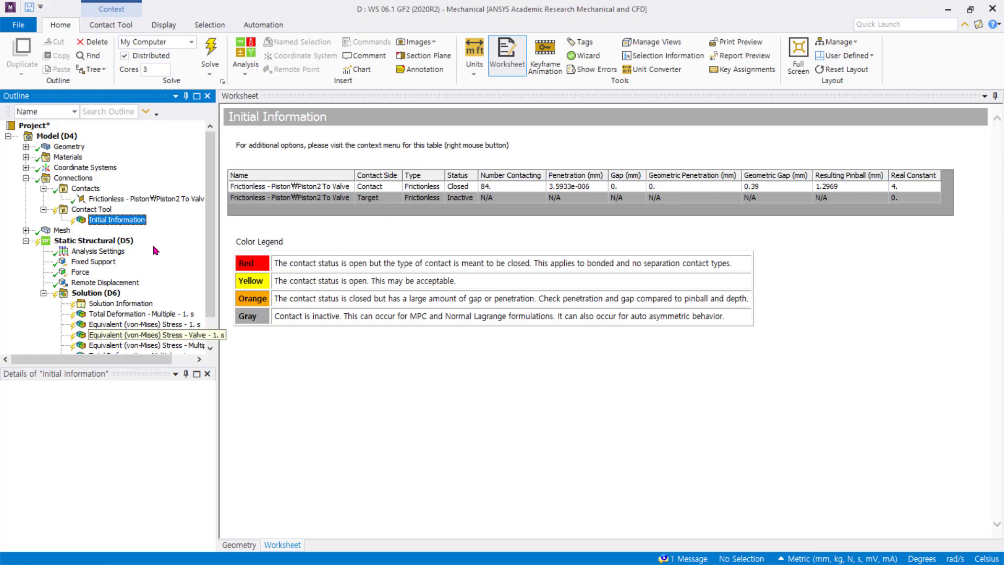
{"action": "right_click", "coordinate": [103, 210]}
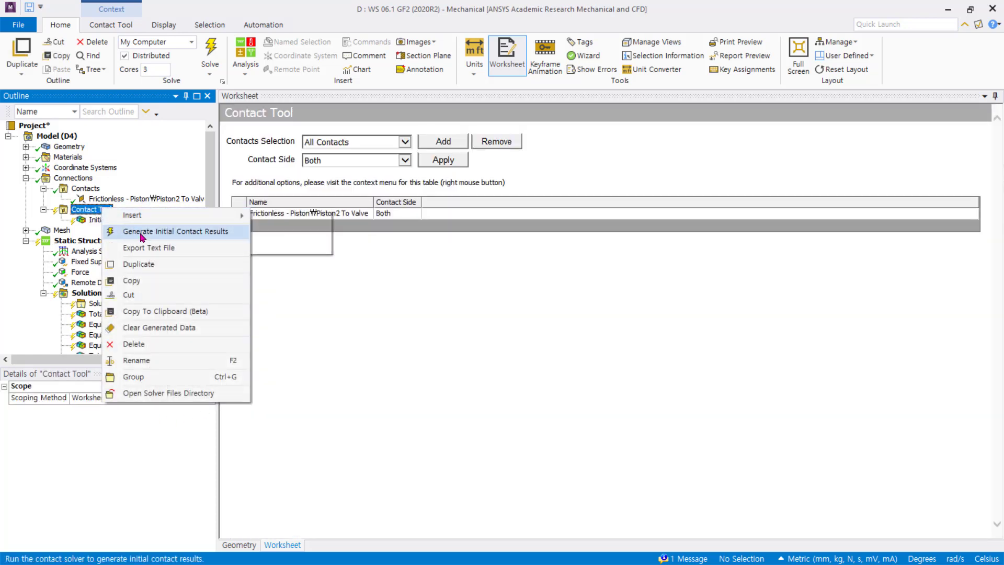
{"action": "left_click", "coordinate": [142, 232]}
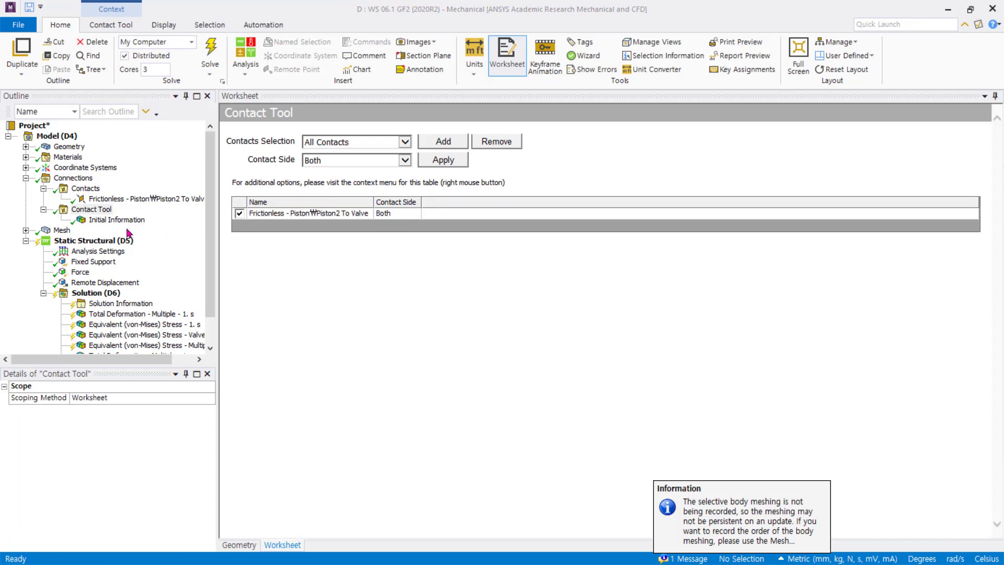
Review the initial contact information of the piston-to-valve contact and the force load's definition
{"action": "left_click", "coordinate": [128, 224]}
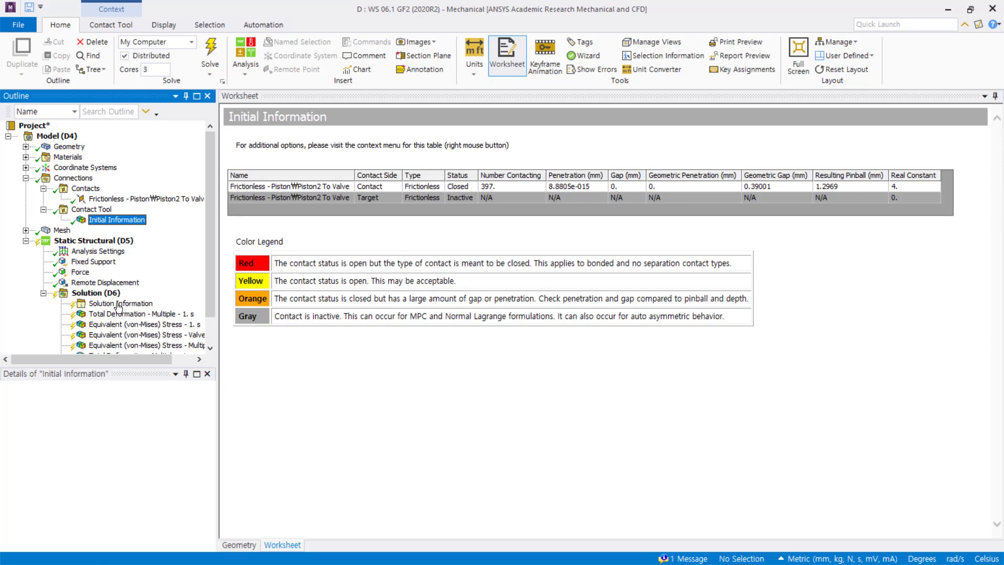
{"action": "left_click", "coordinate": [77, 273]}
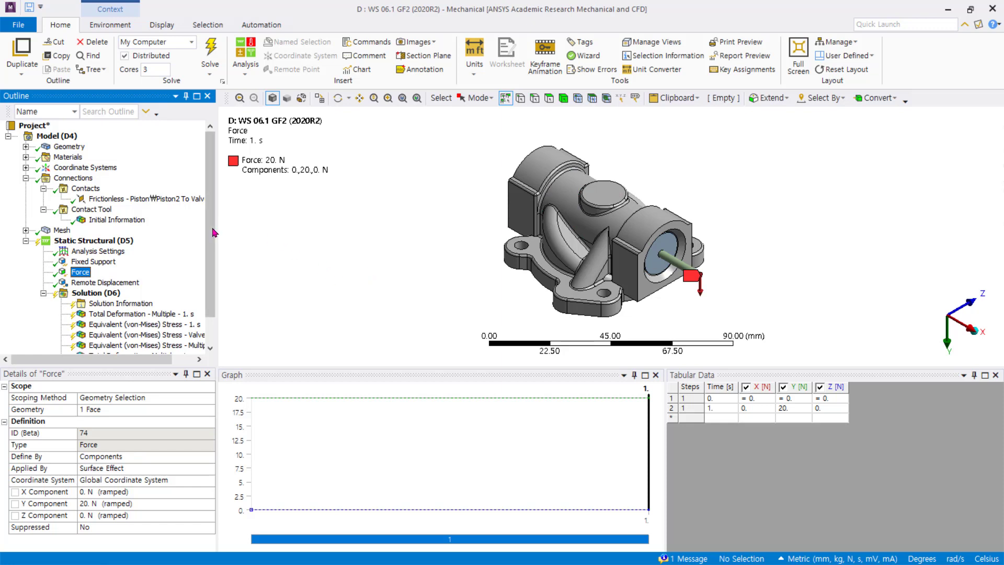
Clear the generated solution data of the static structural analysis and solve it again
{"action": "scroll", "coordinate": [214, 230], "scroll_direction": "down", "scroll_amount": 1}
{"action": "right_click", "coordinate": [97, 263]}
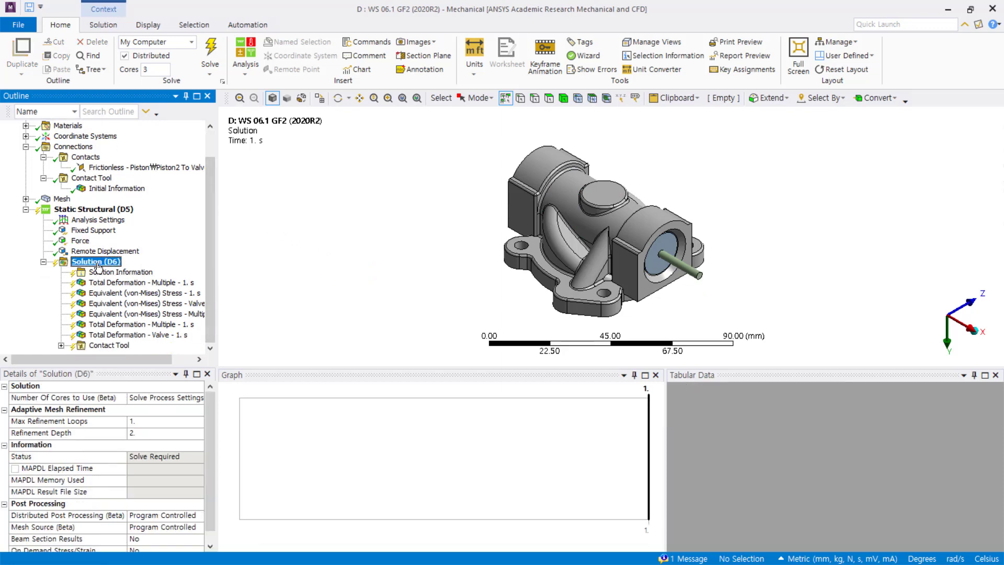
{"action": "left_click", "coordinate": [162, 304]}
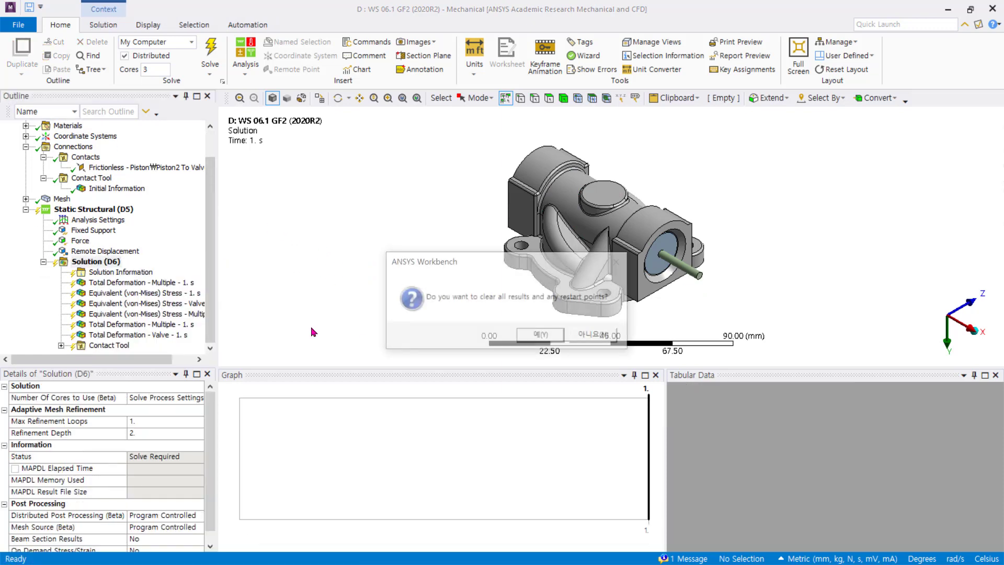
{"action": "left_click", "coordinate": [542, 336]}
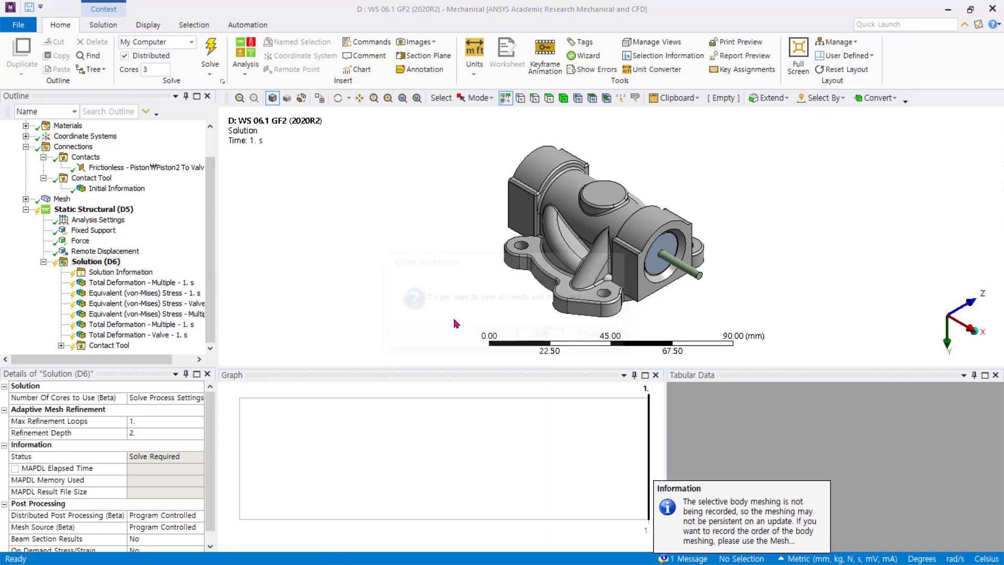
{"action": "right_click", "coordinate": [107, 262]}
{"action": "left_click", "coordinate": [137, 286]}
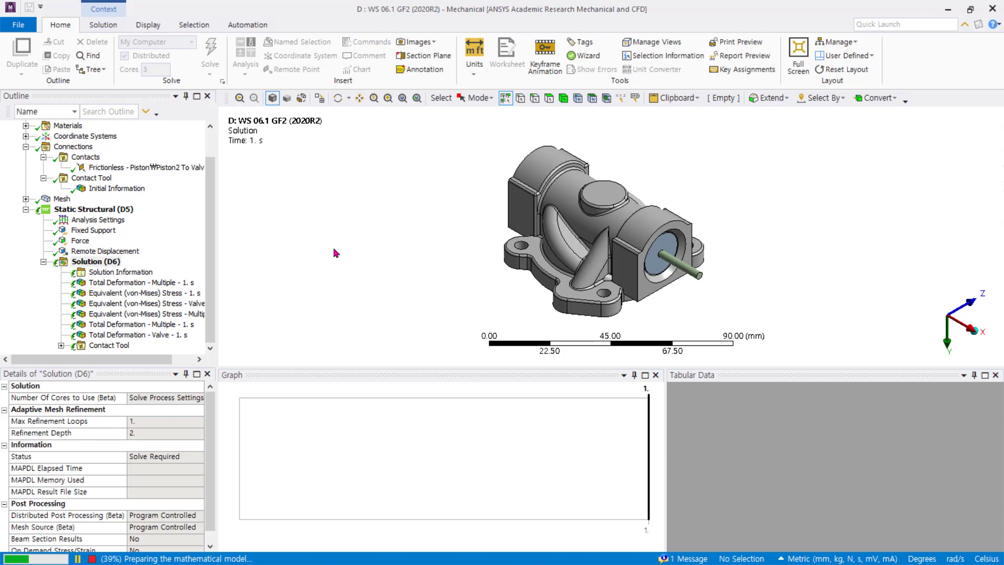
Review the Force Convergence plot in Solution Information, then set the solution output to Displacement Convergence
{"action": "left_click", "coordinate": [120, 272]}
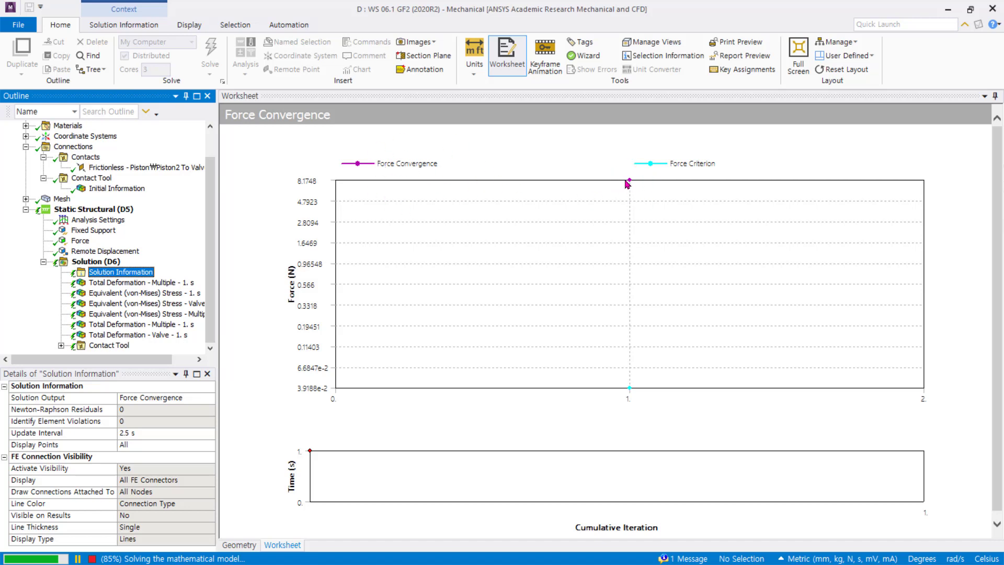
{"action": "left_click", "coordinate": [211, 398]}
{"action": "left_click", "coordinate": [209, 399]}
{"action": "left_click", "coordinate": [162, 428]}
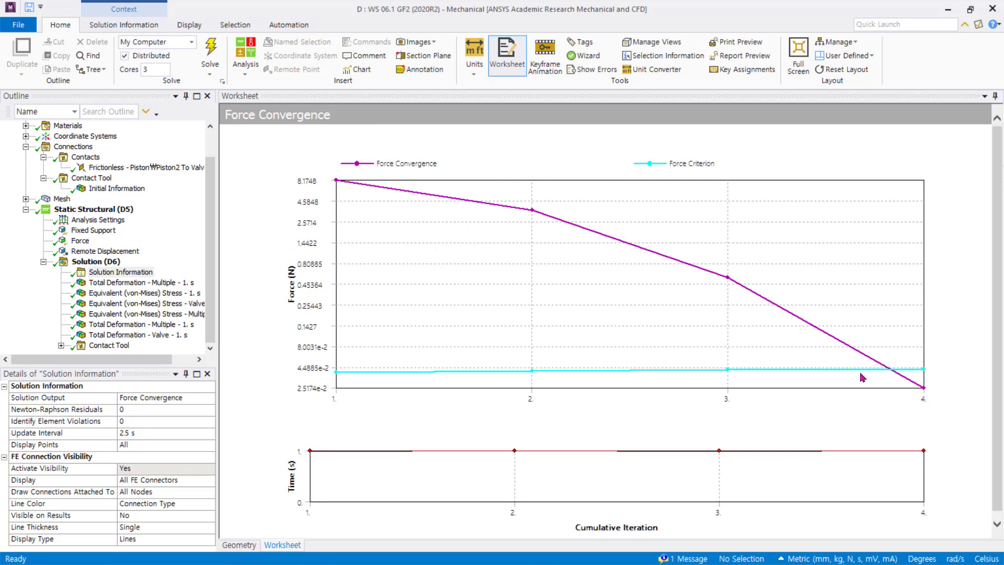
{"action": "left_click", "coordinate": [209, 399]}
{"action": "left_click", "coordinate": [209, 398]}
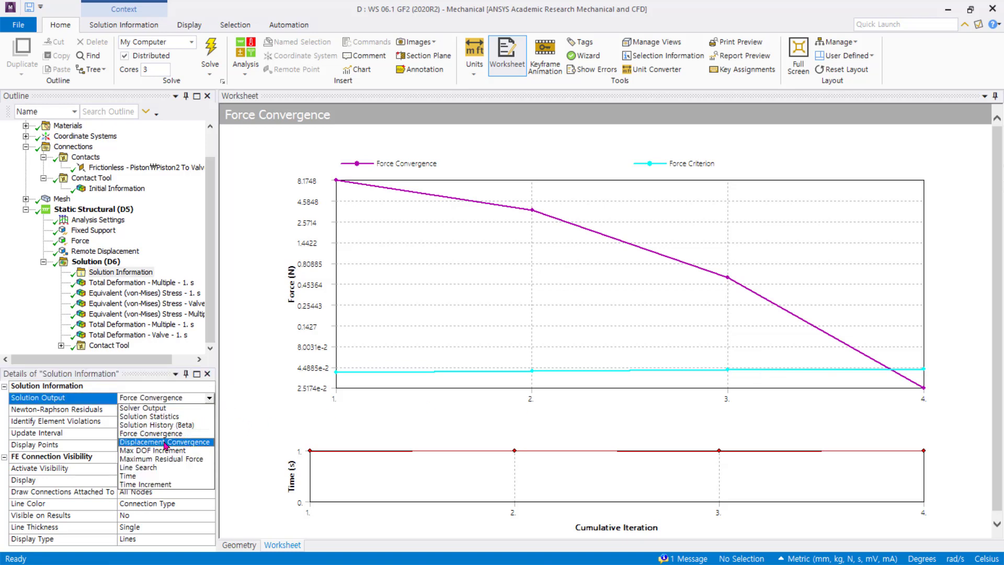
{"action": "left_click", "coordinate": [165, 442]}
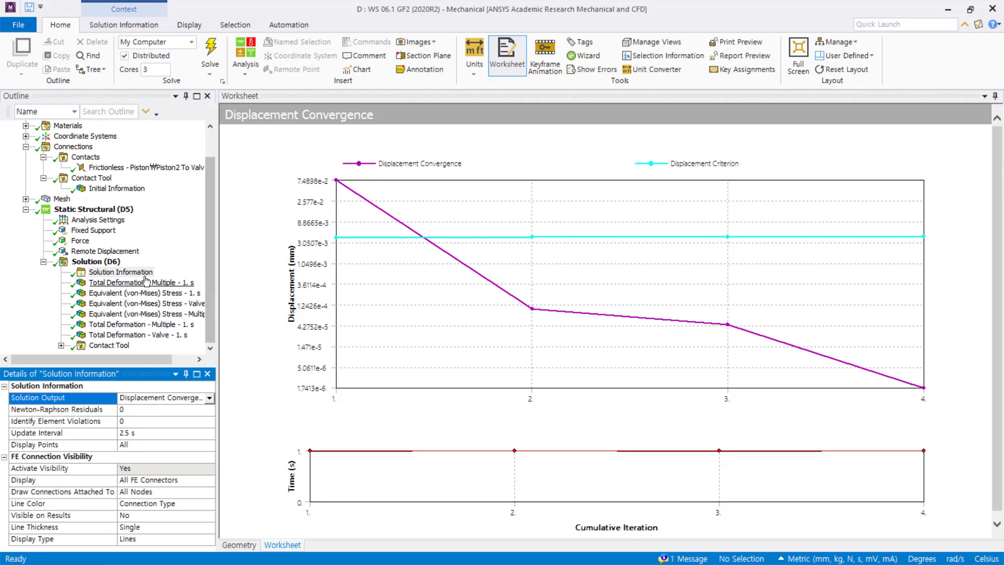
Review the total deformation and equivalent stress results for the whole assembly, the valve alone and the two-body scope
{"action": "left_click", "coordinate": [125, 287]}
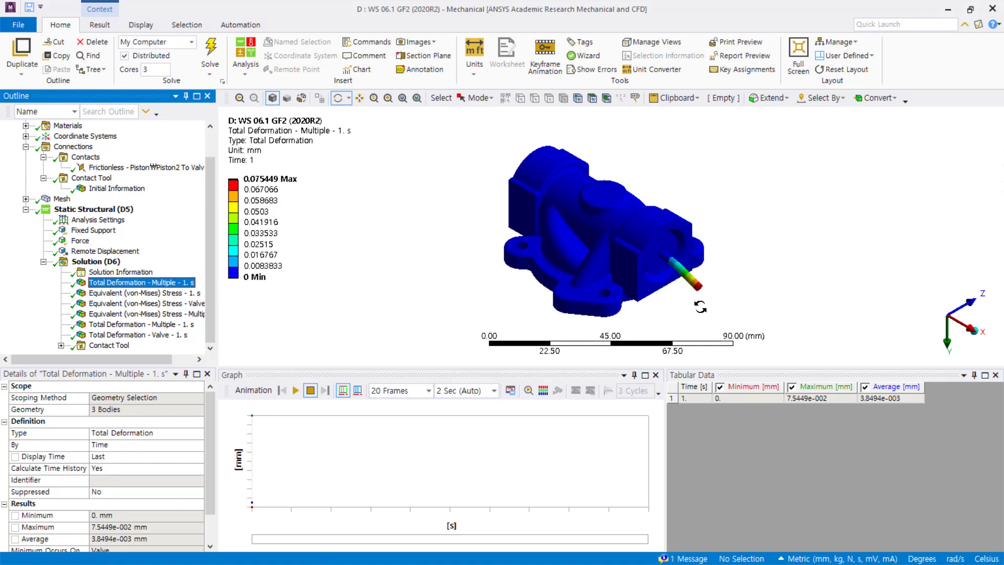
{"action": "left_click", "coordinate": [179, 297]}
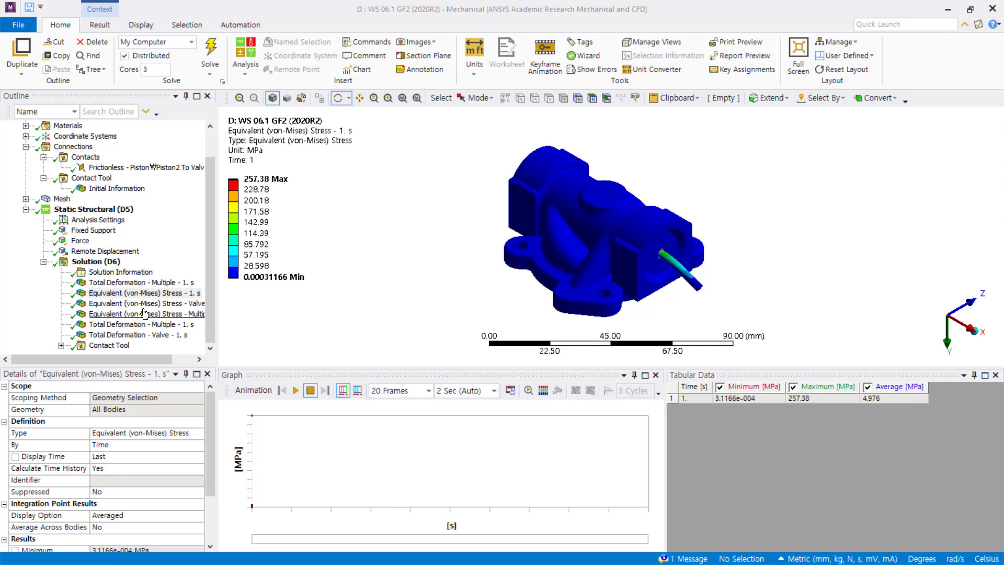
{"action": "left_click", "coordinate": [123, 303]}
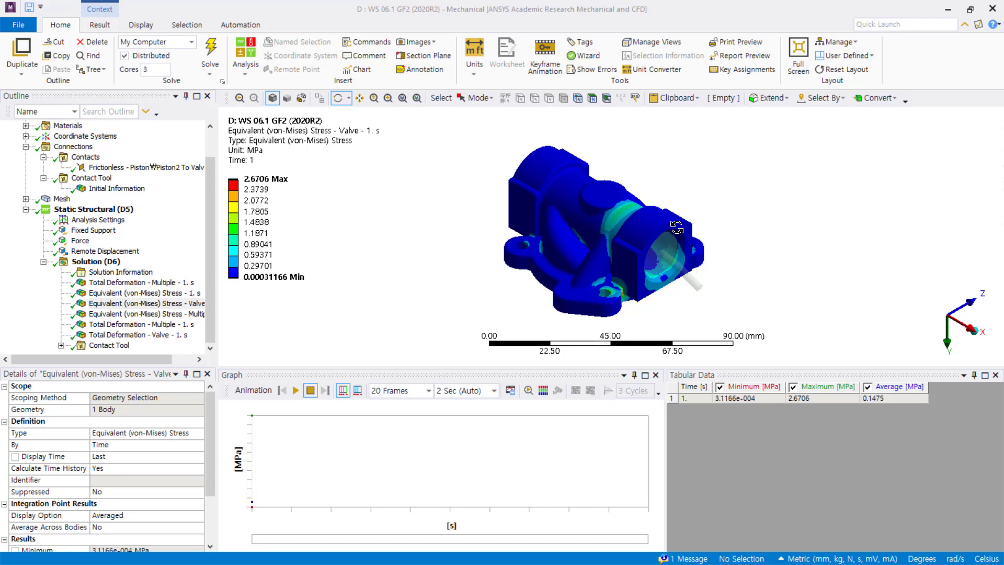
{"action": "left_click", "coordinate": [166, 314]}
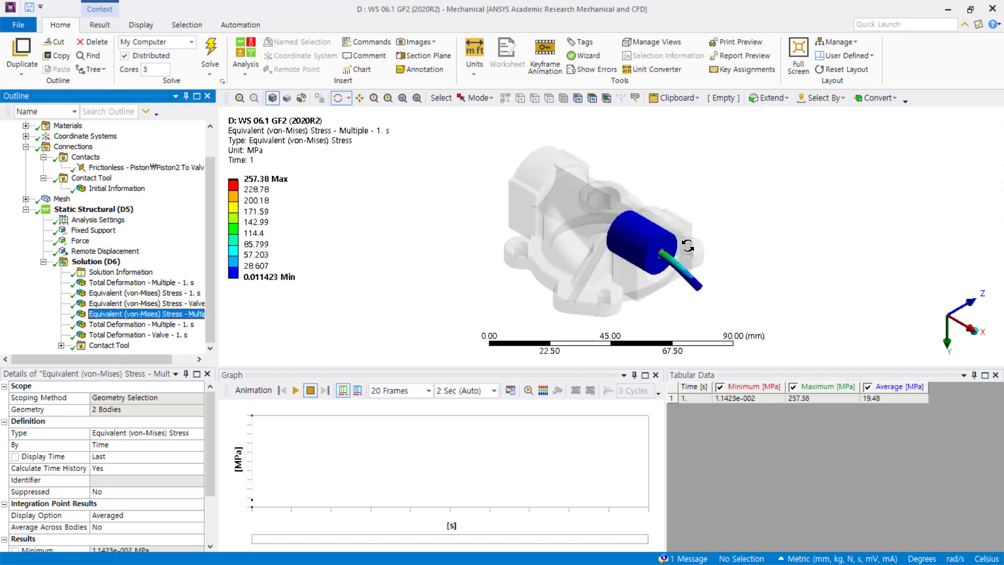
{"action": "left_click", "coordinate": [155, 326]}
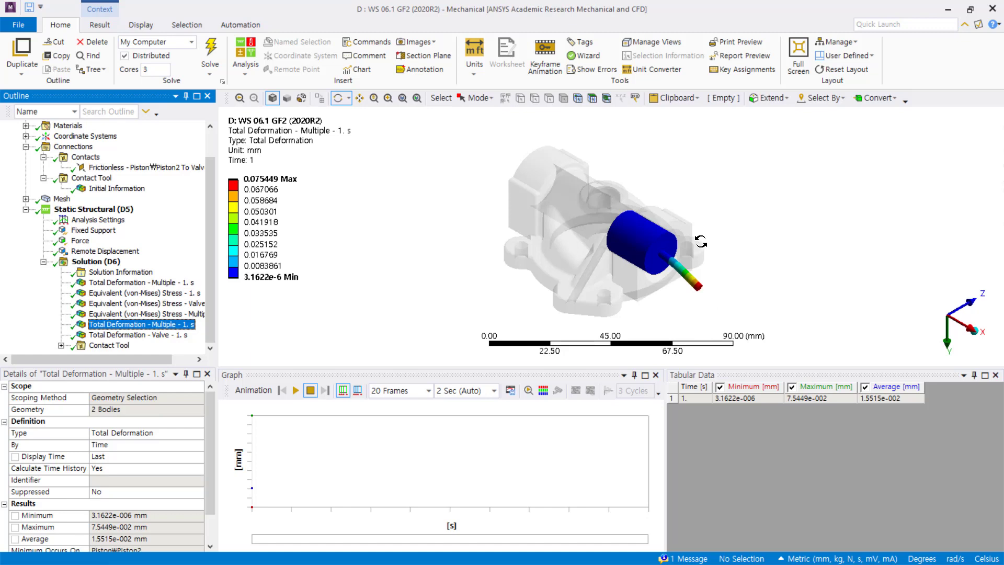
{"action": "left_click", "coordinate": [151, 336]}
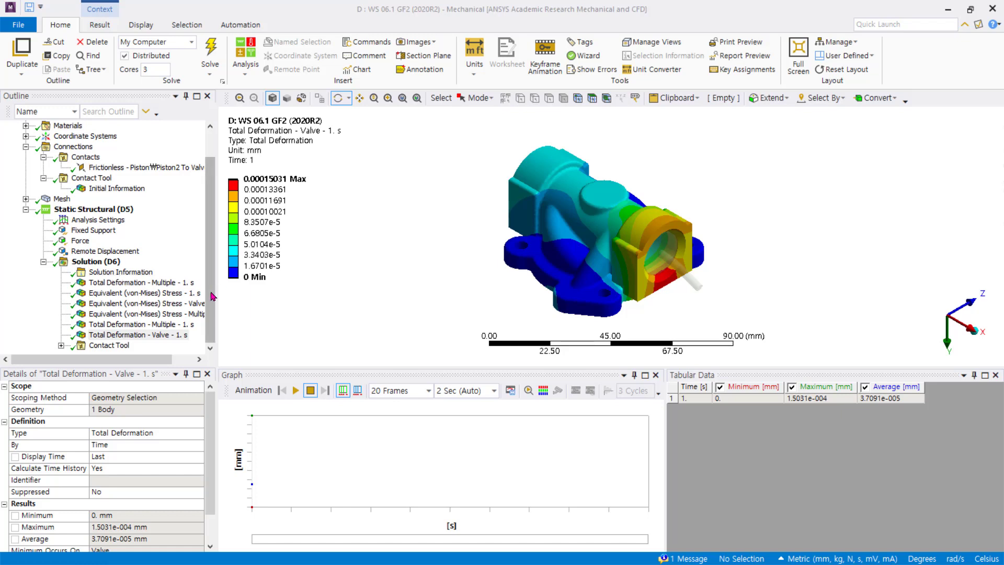
Examine the solution Contact Tool's Status result on the piston from several angles
{"action": "left_click", "coordinate": [61, 345]}
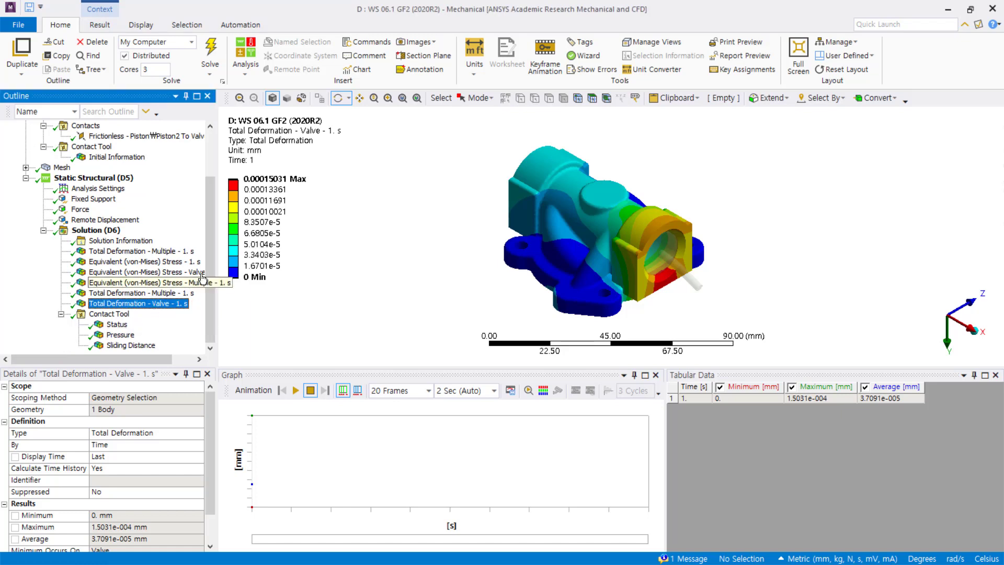
{"action": "left_click", "coordinate": [117, 326]}
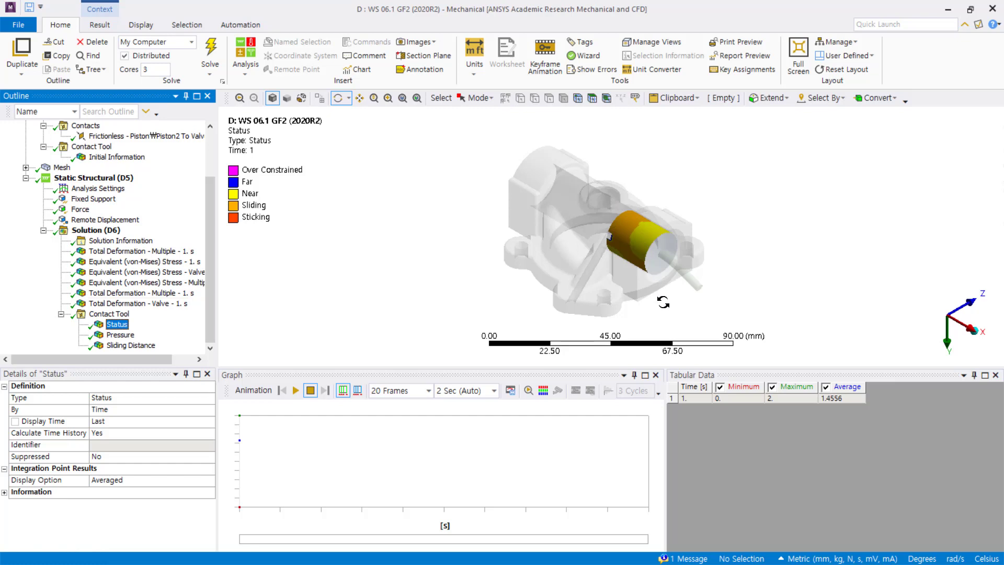
{"action": "left_click_drag", "start_coordinate": [663, 302], "coordinate": [657, 228]}
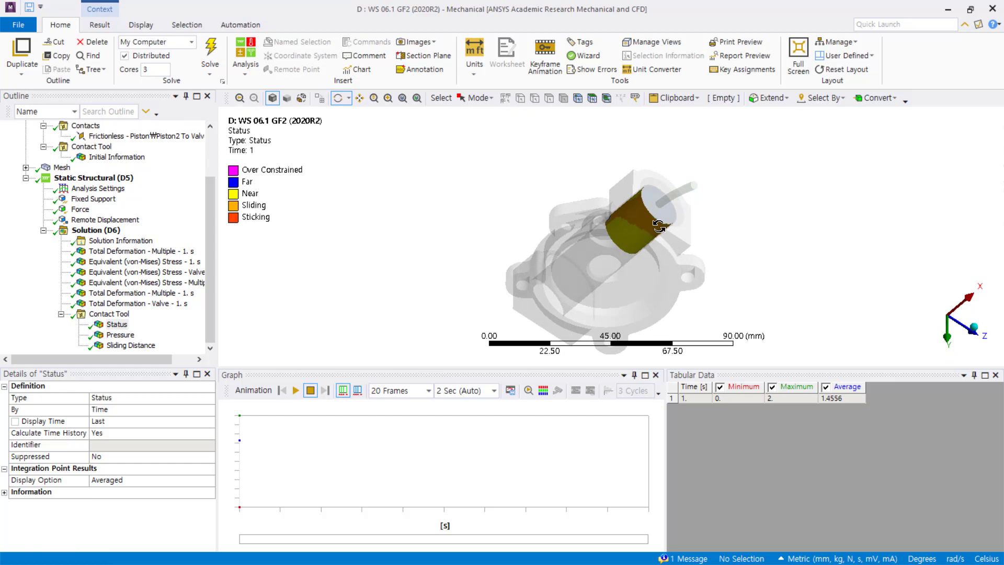
{"action": "left_click_drag", "start_coordinate": [658, 227], "coordinate": [659, 258]}
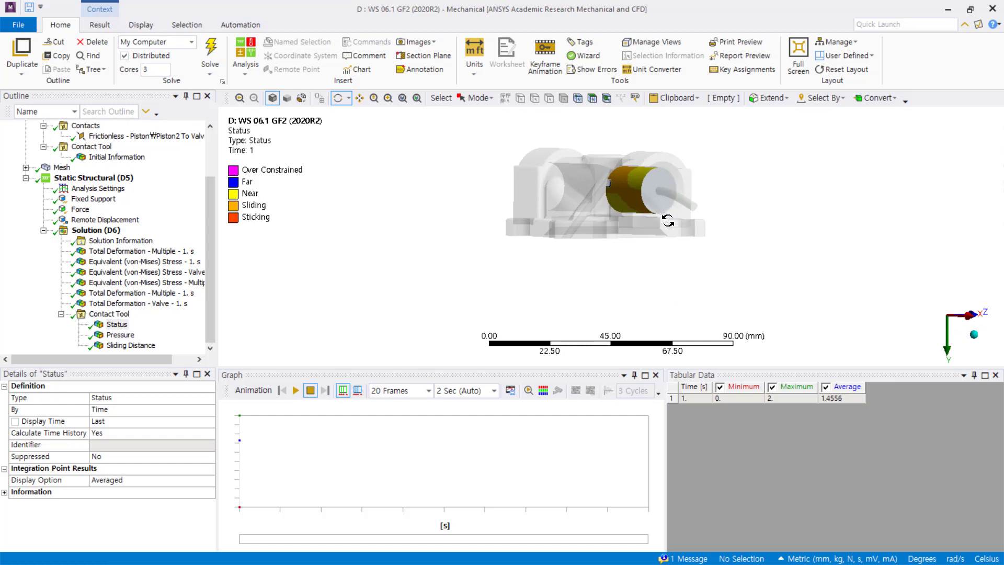
{"action": "left_click_drag", "start_coordinate": [662, 226], "coordinate": [679, 208]}
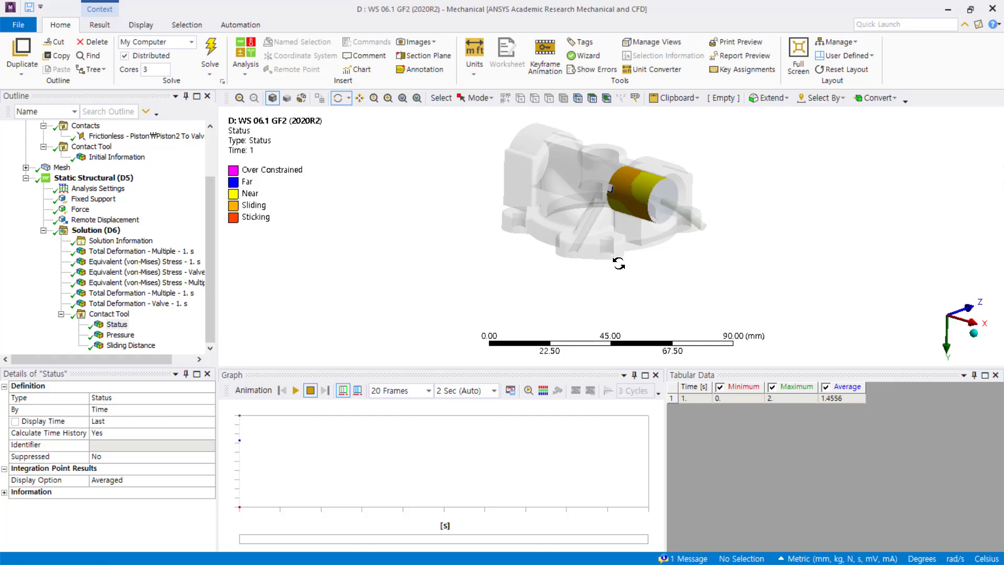
{"action": "middle_click_drag", "start_coordinate": [618, 262], "coordinate": [598, 305], "text": "ctrl"}
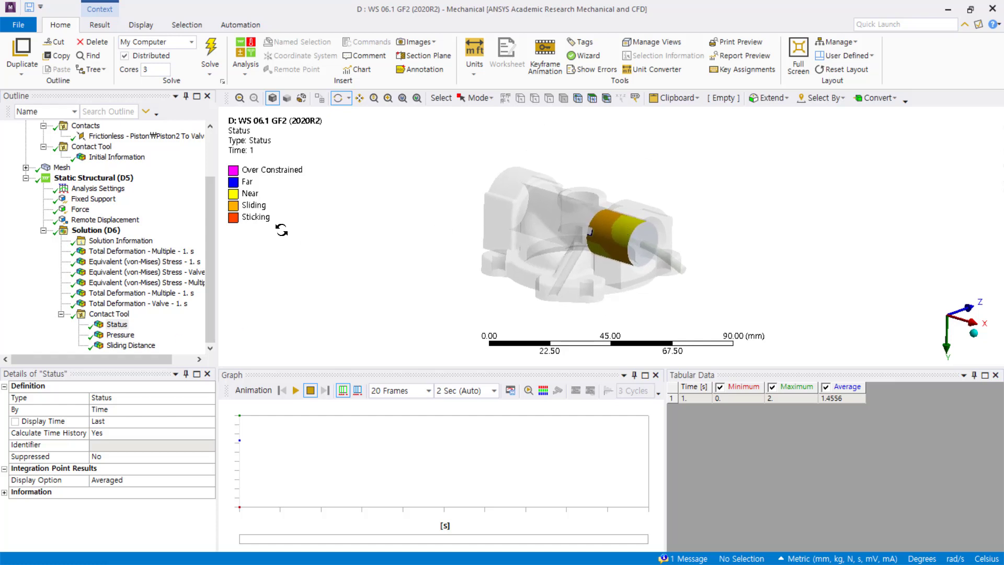
Examine the contact Pressure distribution on the piston up close and compare it with the contact Status result
{"action": "left_click", "coordinate": [120, 334]}
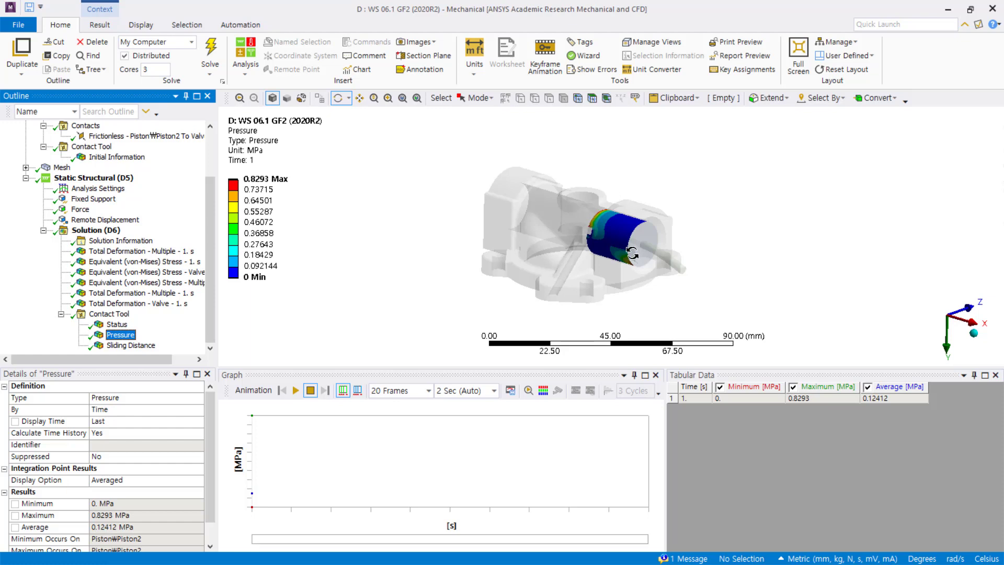
{"action": "left_click_drag", "start_coordinate": [642, 282], "coordinate": [635, 269]}
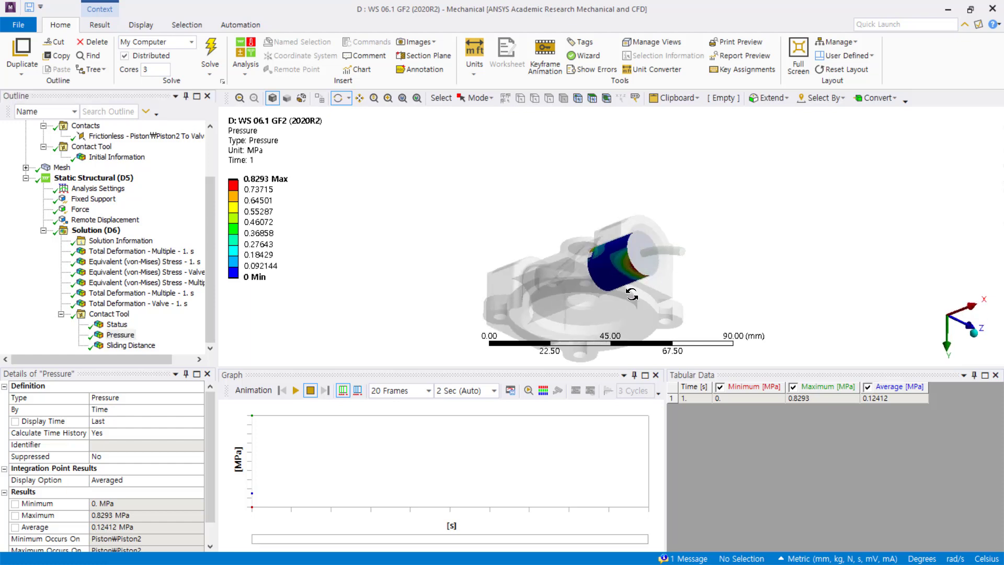
{"action": "left_click_drag", "start_coordinate": [632, 295], "coordinate": [632, 294]}
{"action": "scroll", "coordinate": [691, 274], "scroll_direction": "up", "scroll_amount": 2}
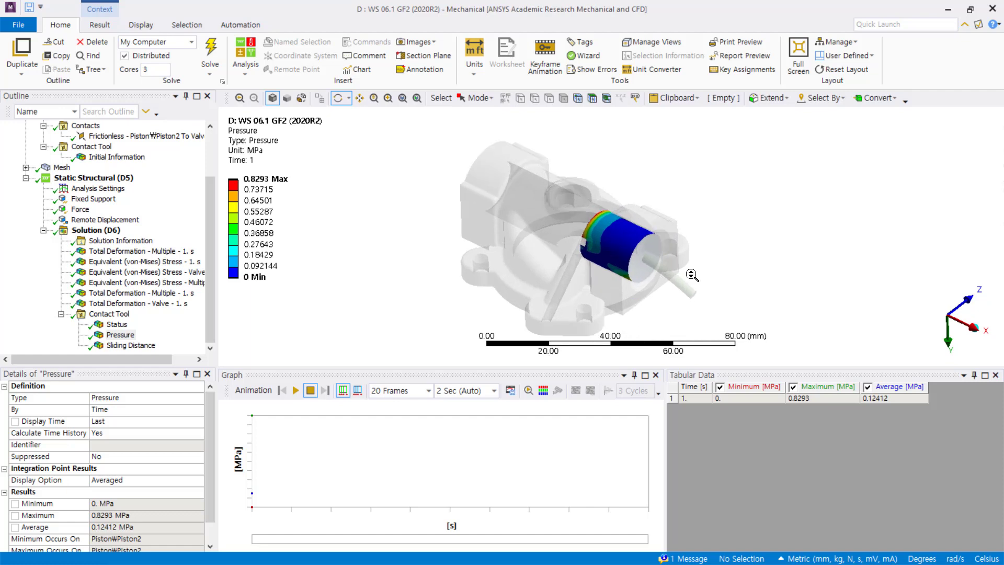
{"action": "scroll", "coordinate": [692, 275], "scroll_direction": "up", "scroll_amount": 5}
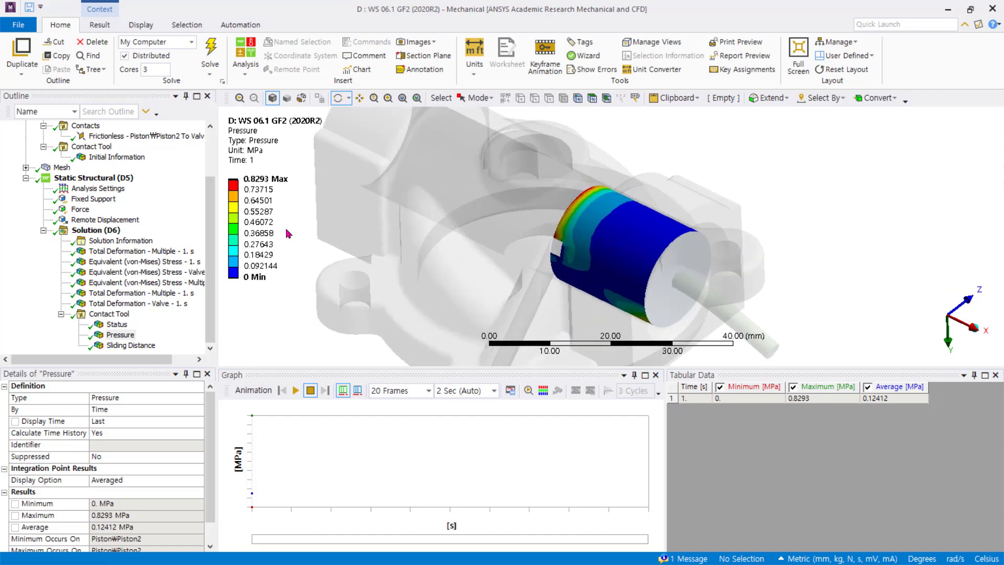
{"action": "left_click", "coordinate": [116, 324]}
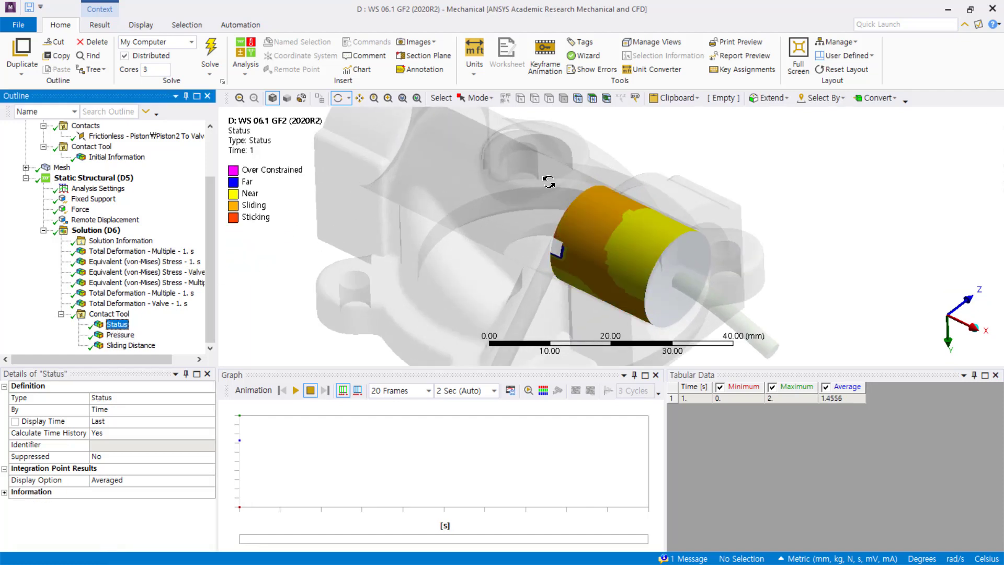
{"action": "left_click", "coordinate": [120, 335]}
{"action": "left_click_drag", "start_coordinate": [651, 297], "coordinate": [646, 272]}
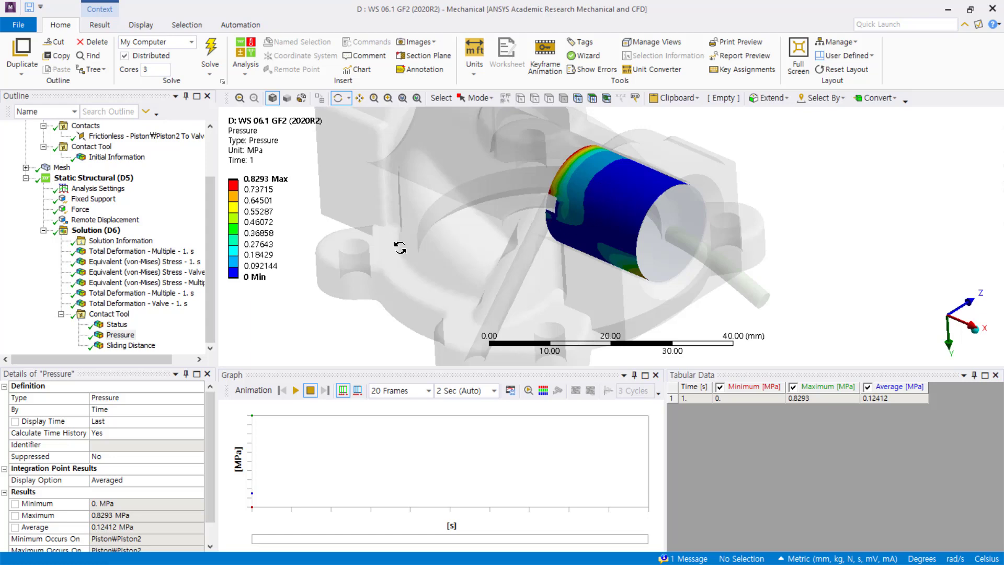
Inspect the piston's Sliding Distance result from several angles, restore the isometric view and display the three-body total deformation
{"action": "left_click", "coordinate": [131, 345]}
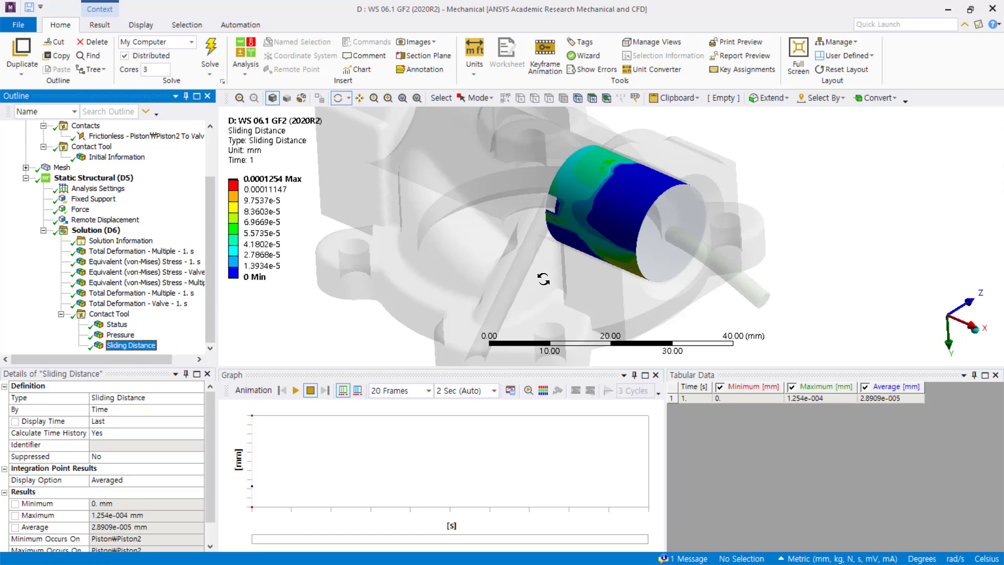
{"action": "left_click_drag", "start_coordinate": [575, 272], "coordinate": [609, 314]}
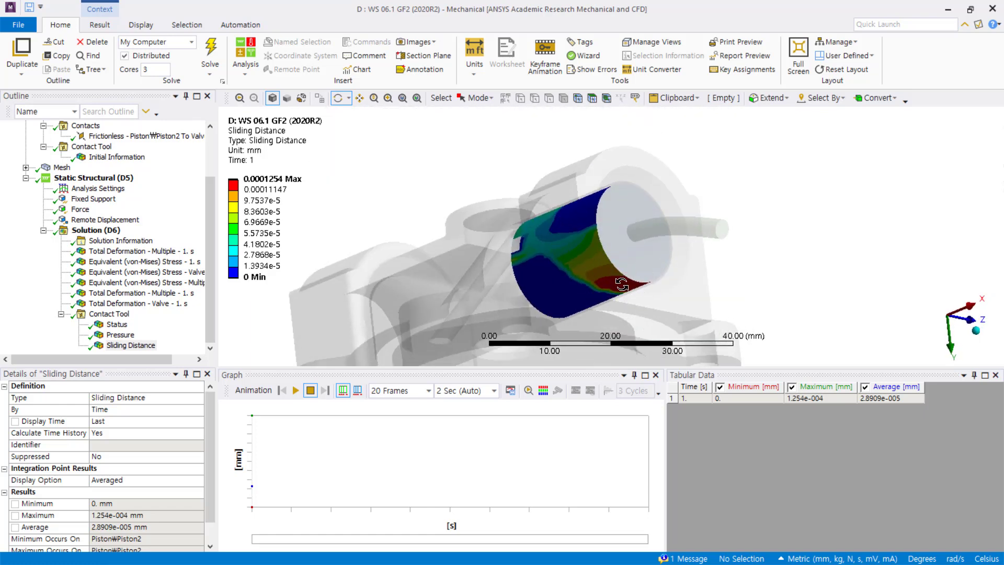
{"action": "left_click_drag", "start_coordinate": [656, 289], "coordinate": [623, 296]}
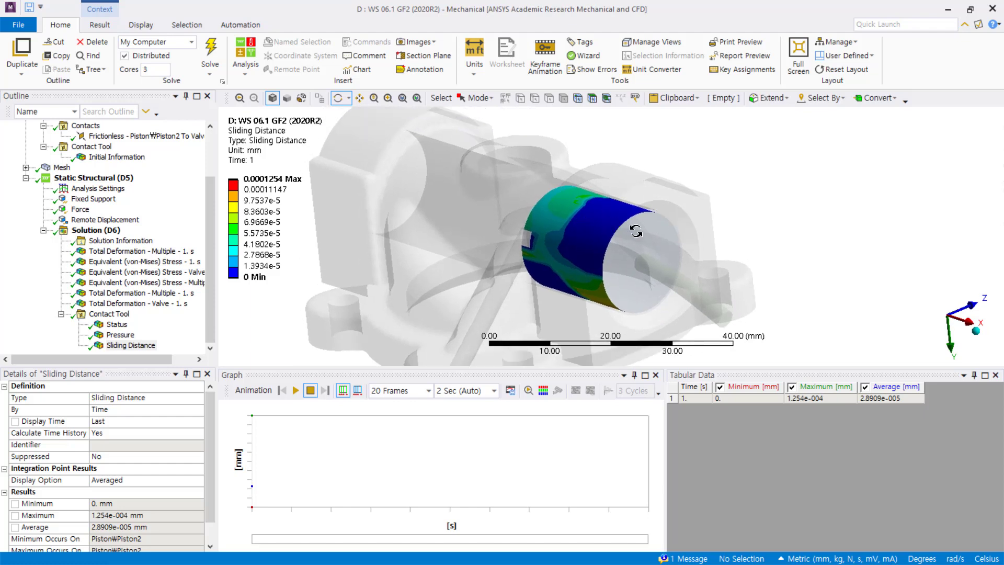
{"action": "left_click_drag", "start_coordinate": [635, 231], "coordinate": [633, 231]}
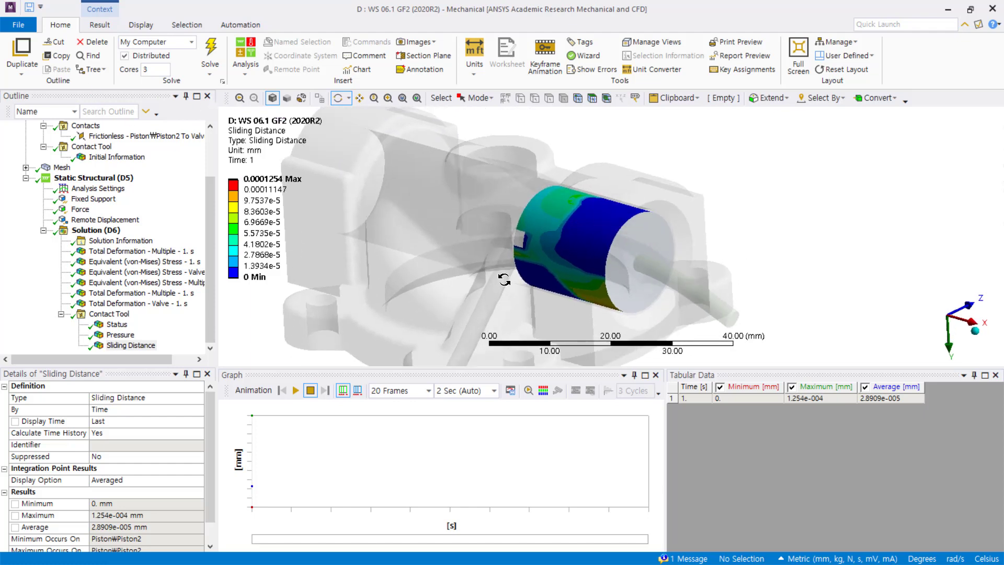
{"action": "left_click", "coordinate": [141, 24]}
{"action": "left_click", "coordinate": [80, 42]}
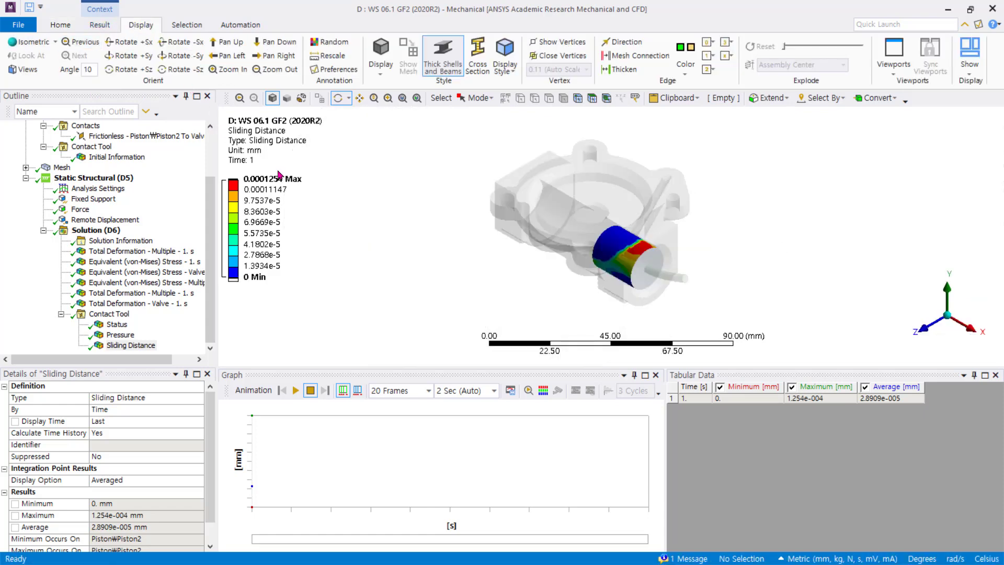
{"action": "left_click", "coordinate": [138, 251]}
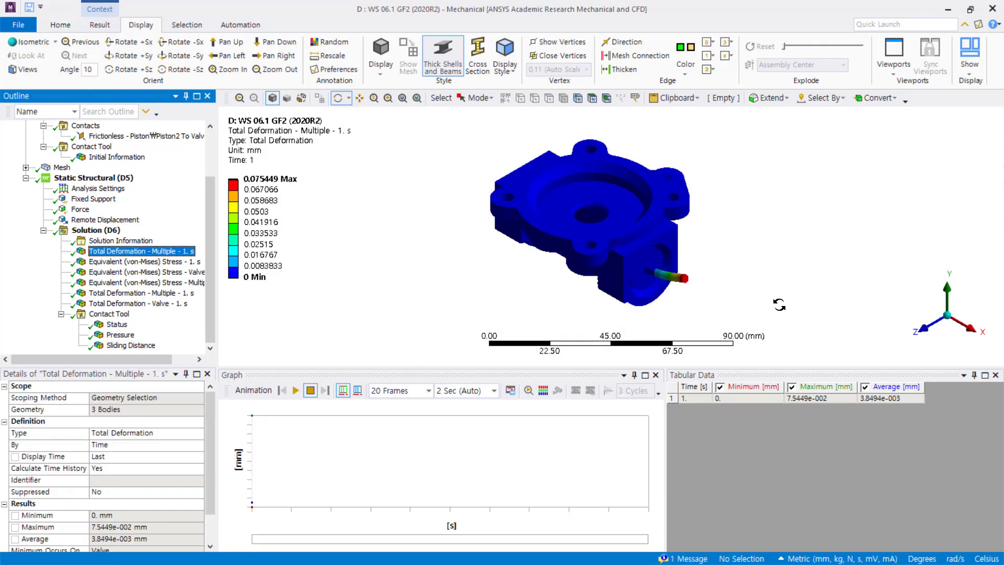